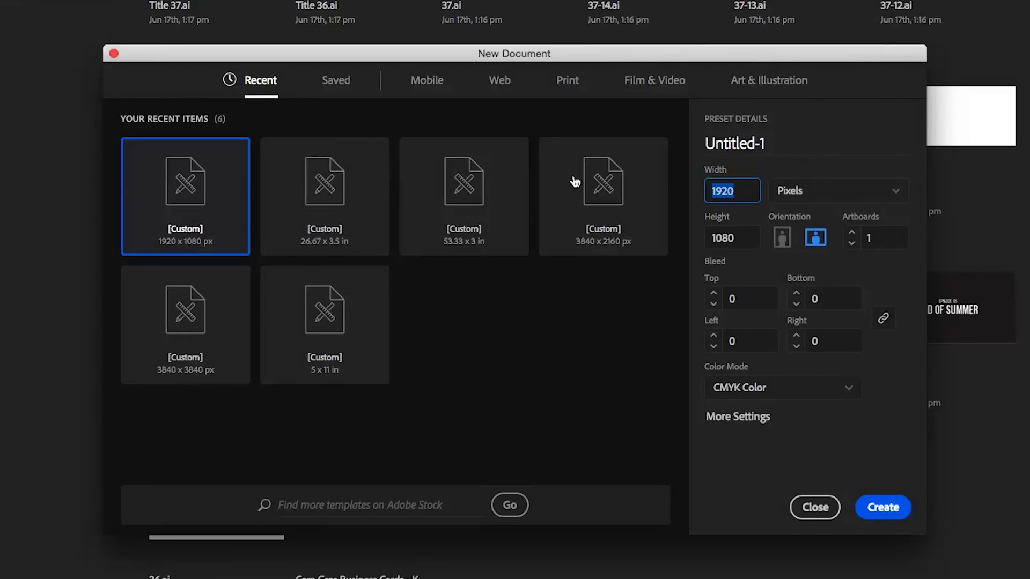
- Enter width 3840 px, height 2160 px and 2 artboards, then switch Document Color Mode to RGB
type("3840")
key("Tab")
type("216")
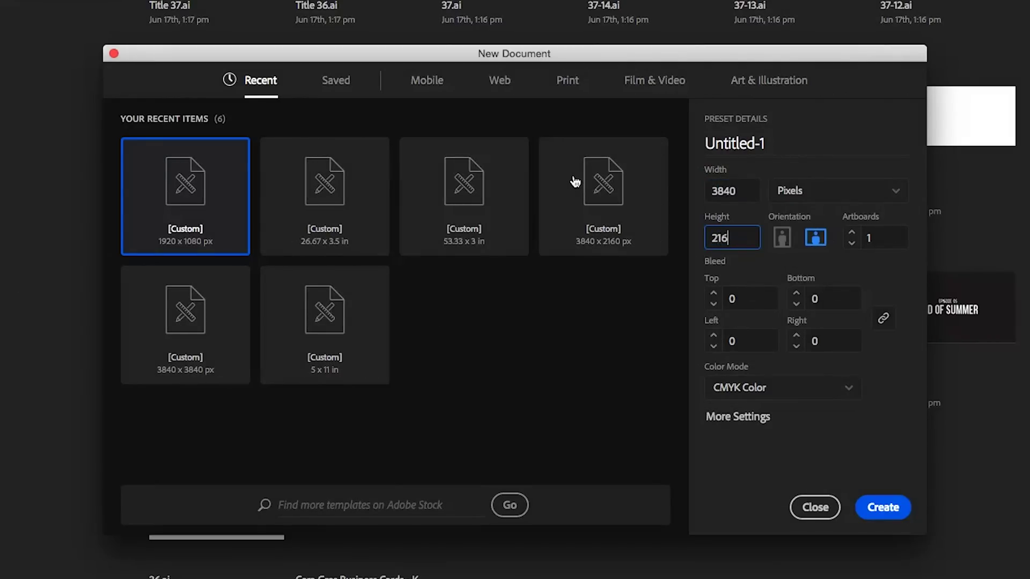
type("0")
left_click(854, 234)
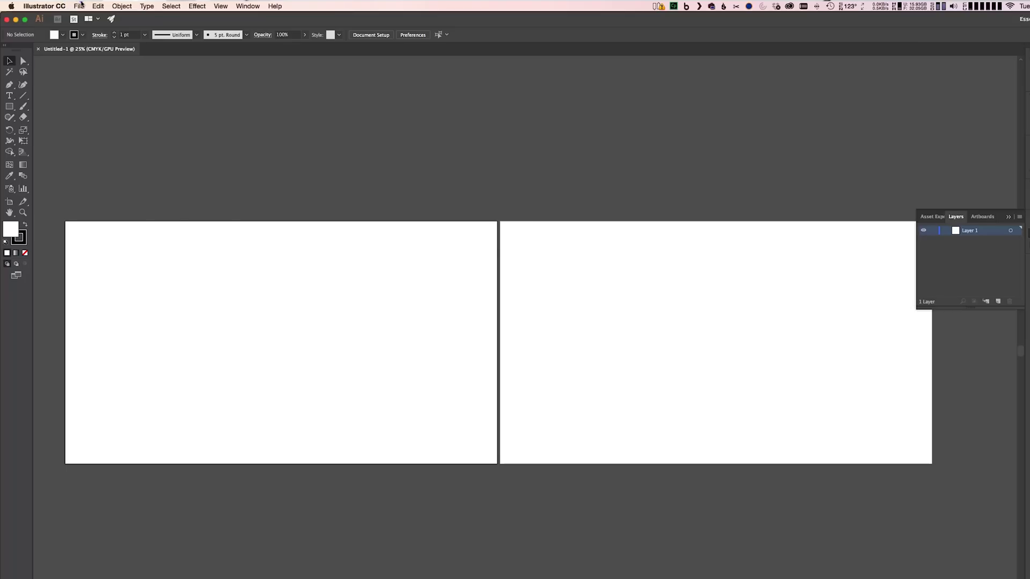
left_click(78, 6)
left_click(204, 215)
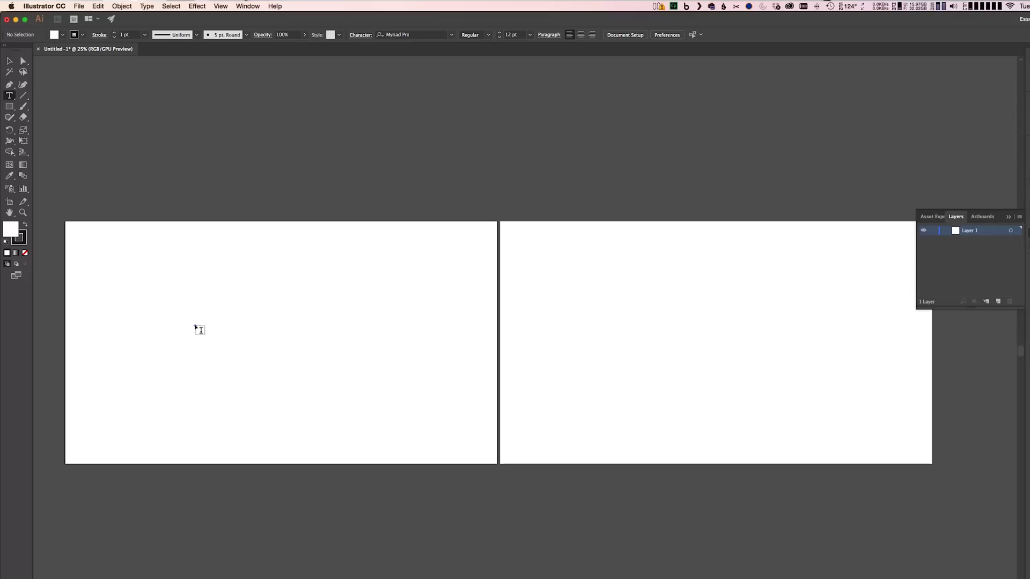
- Add a text object on the left artboard and replace its placeholder with 'MEANWHILE...'
left_click(199, 329)
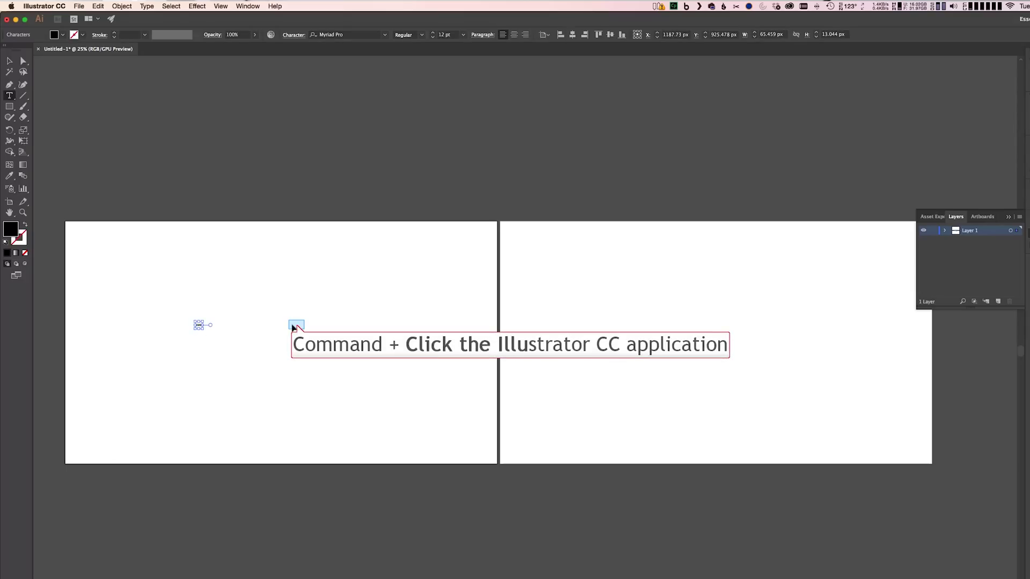
key("Escape")
left_click_drag(200, 325, 299, 331)
double_click(360, 337)
key("super+a")
type("MEAN")
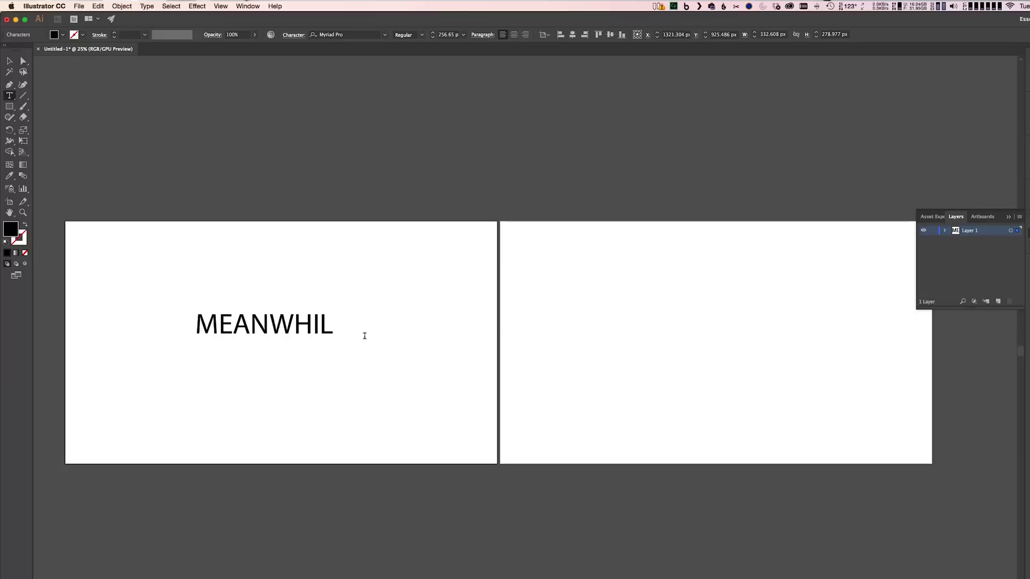
key("Escape")
- Set the title in Bebas Neue Bold, scale it up, and centre it on the artboard
right_click(311, 327)
mouse_move(370, 363)
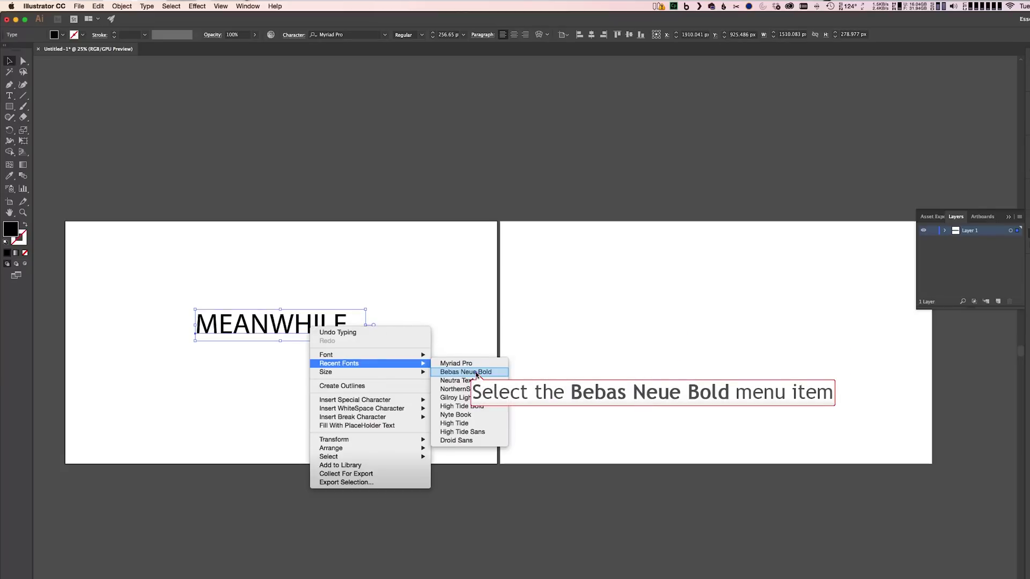
left_click(466, 372)
left_click_drag(335, 351, 402, 328)
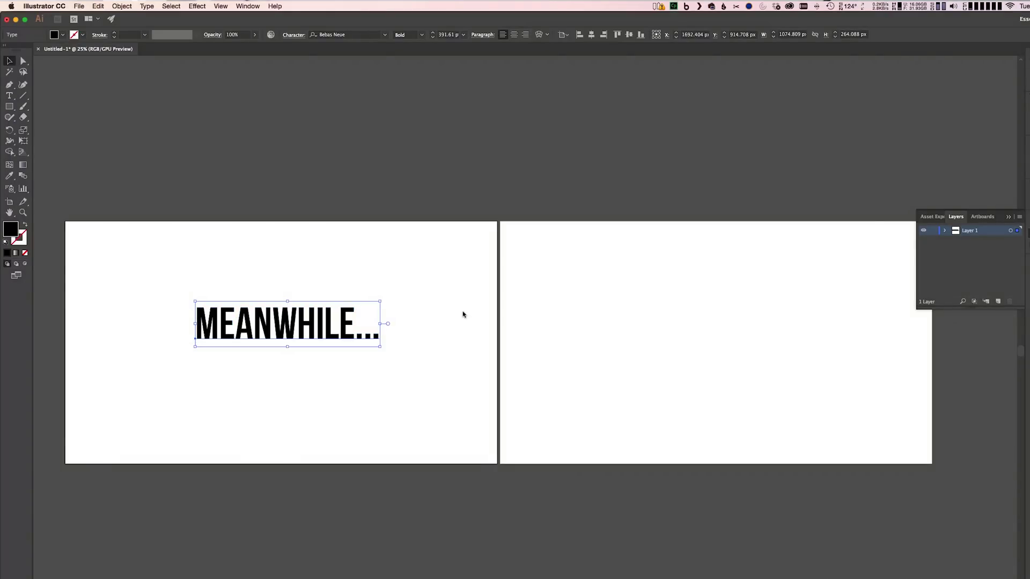
left_click(591, 35)
left_click(629, 34)
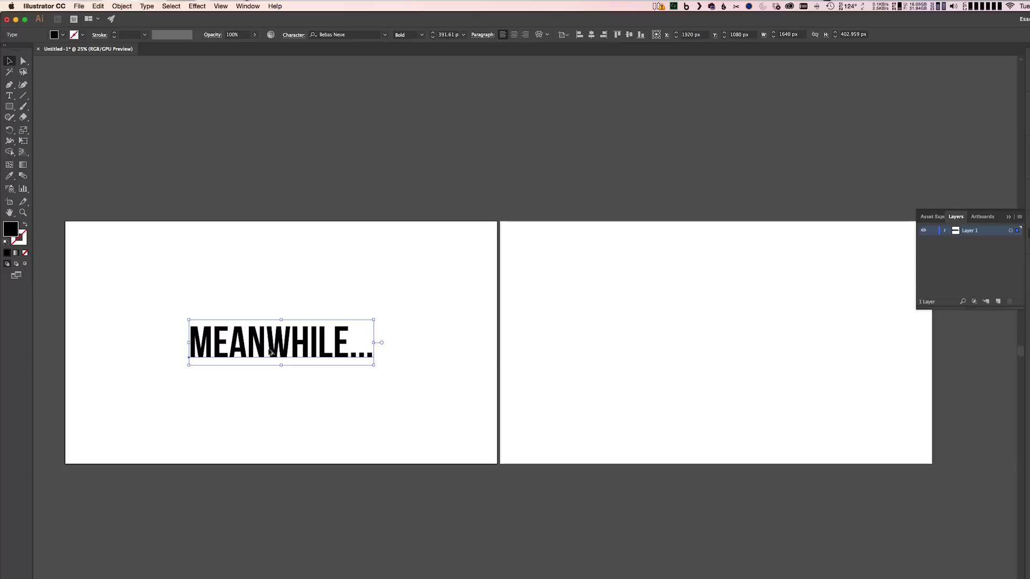
- Duplicate the title onto the right artboard and retype it as 'BACK AT THE BEACH'
left_click_drag(258, 341, 706, 339)
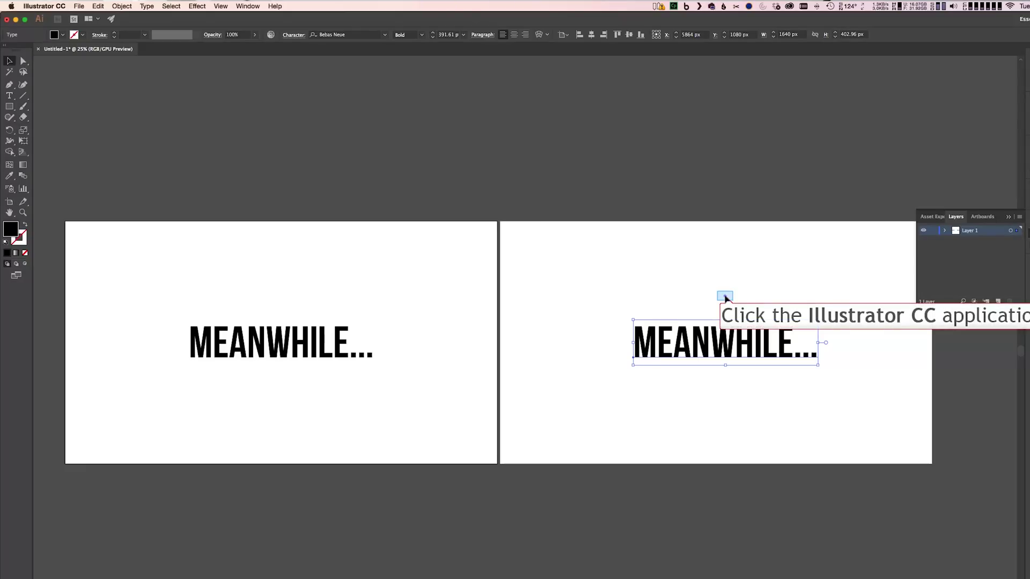
double_click(715, 329)
key("super+a")
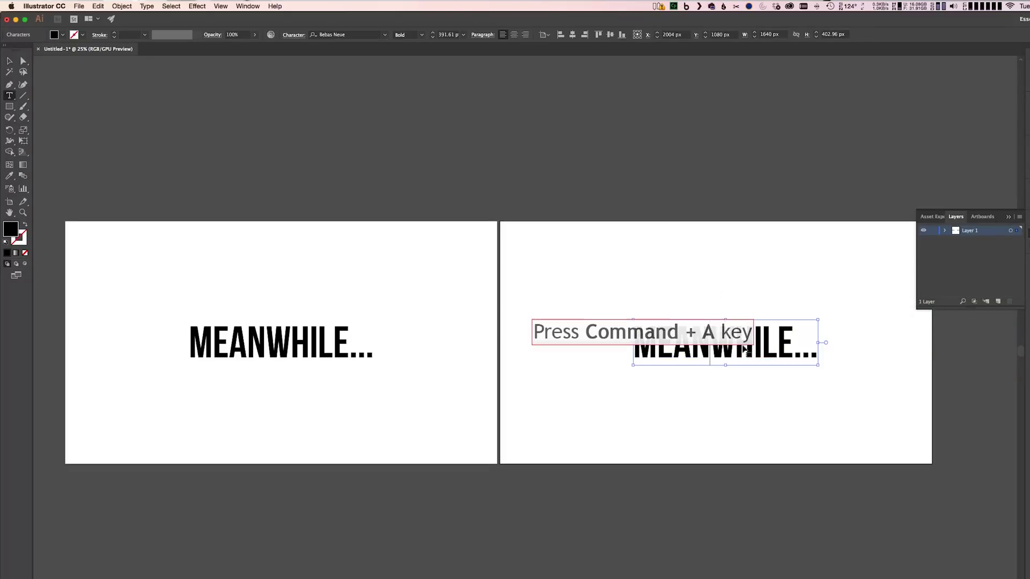
key("super+a")
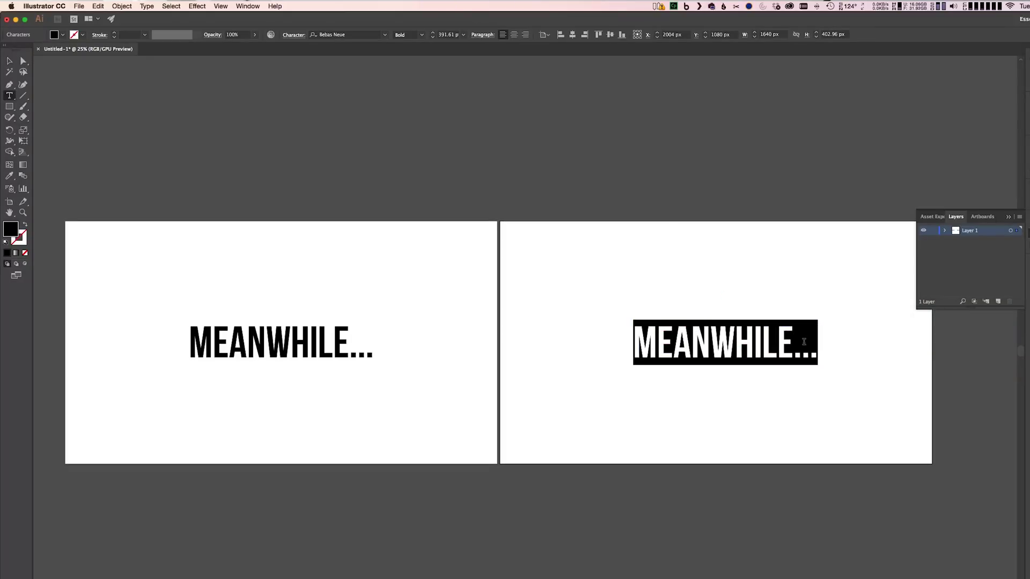
type("BACK AT THE BEACH")
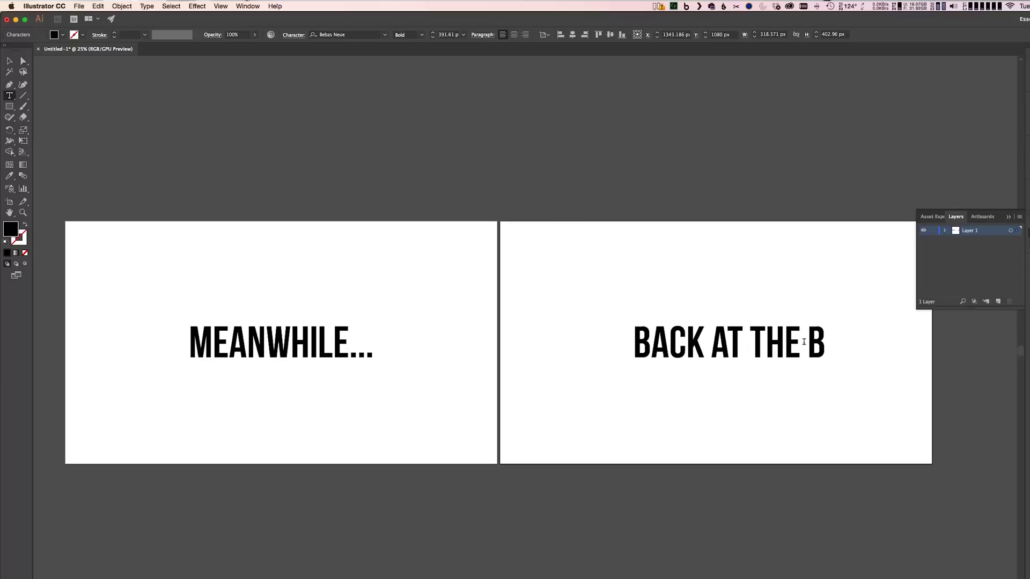
left_click(803, 343, "super")
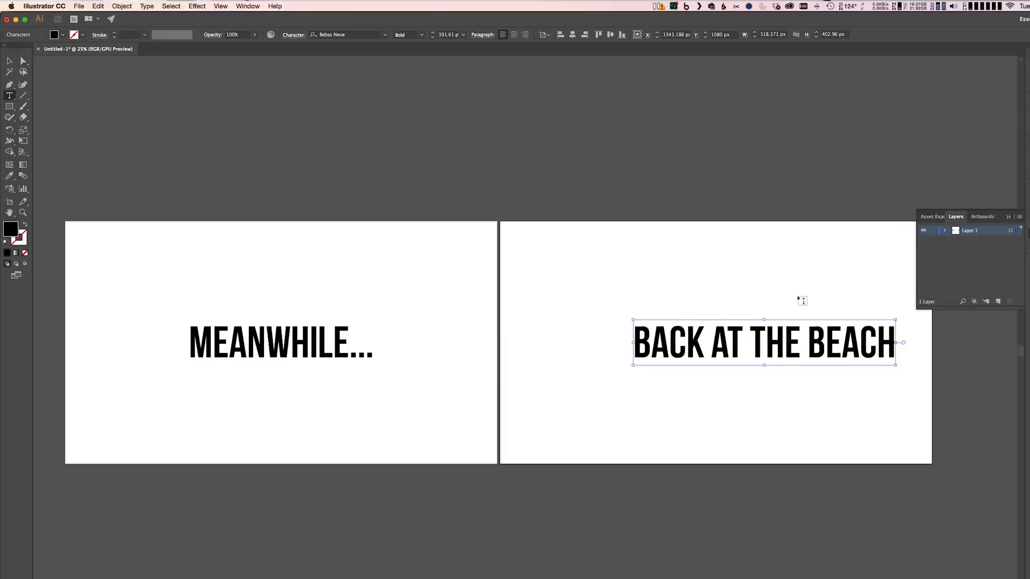
- Centre the BACK AT THE BEACH title horizontally on the right artboard
left_click(801, 301, "super")
key("v")
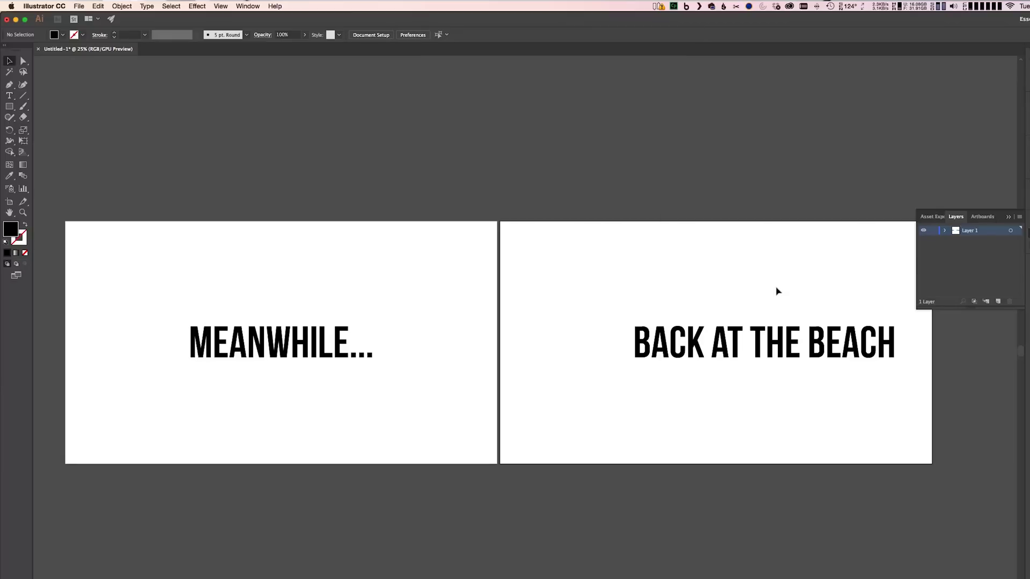
left_click(767, 343)
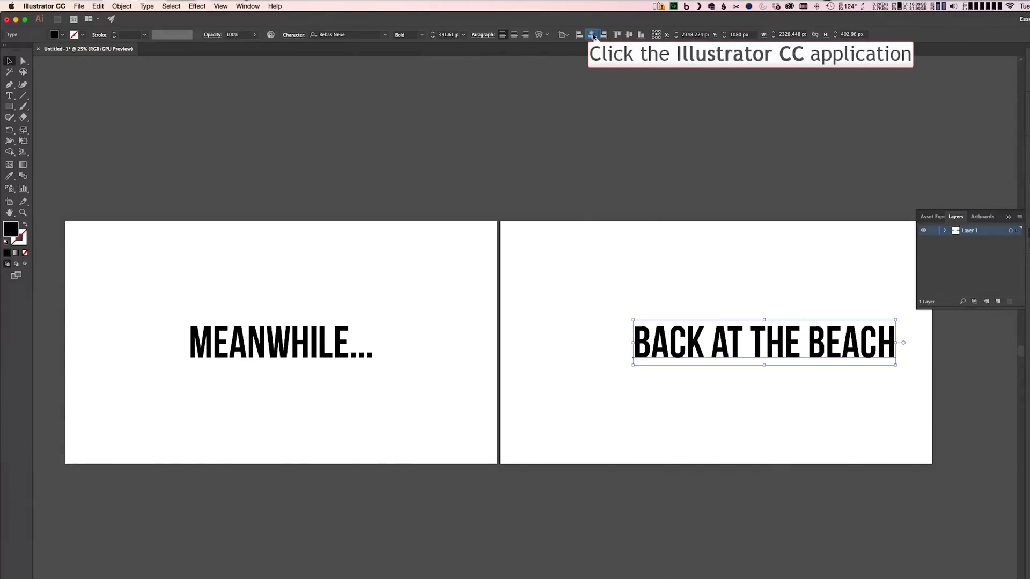
left_click(591, 34)
left_click(781, 265, "super")
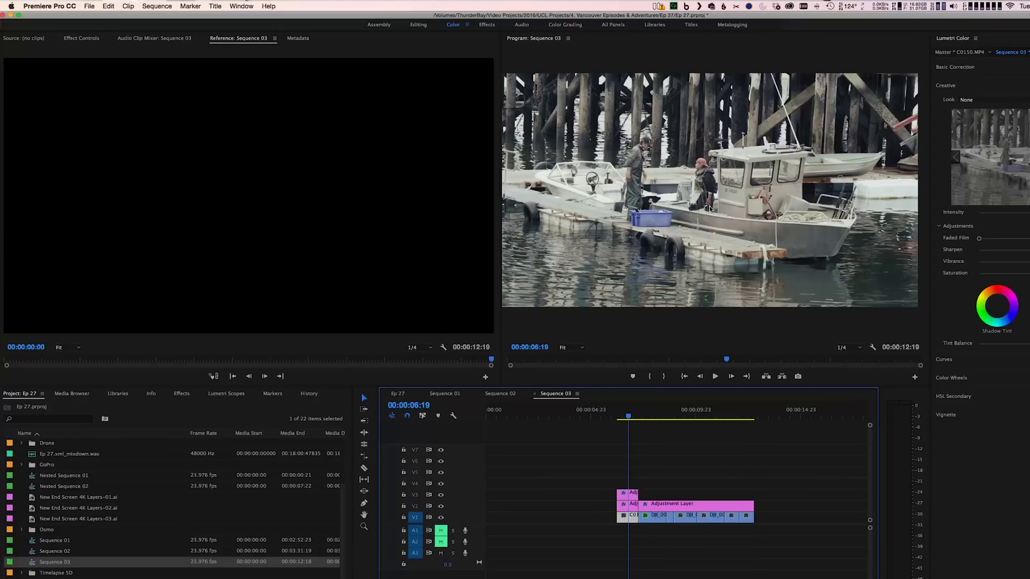
left_click(646, 411)
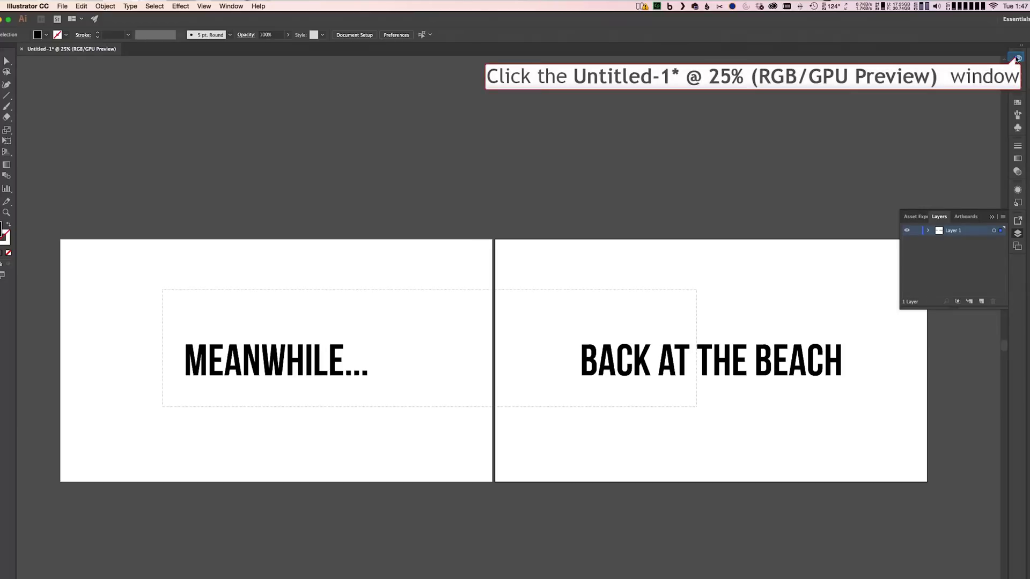
- Fill both titles with the white swatch and toggle Outline view with Cmd+Y to check them
left_click(469, 378)
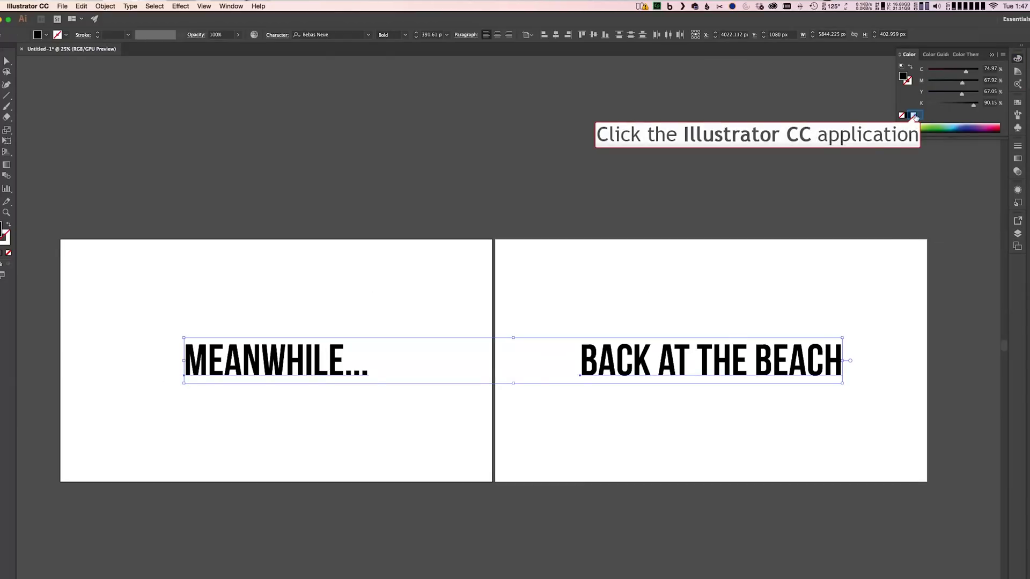
left_click(913, 116)
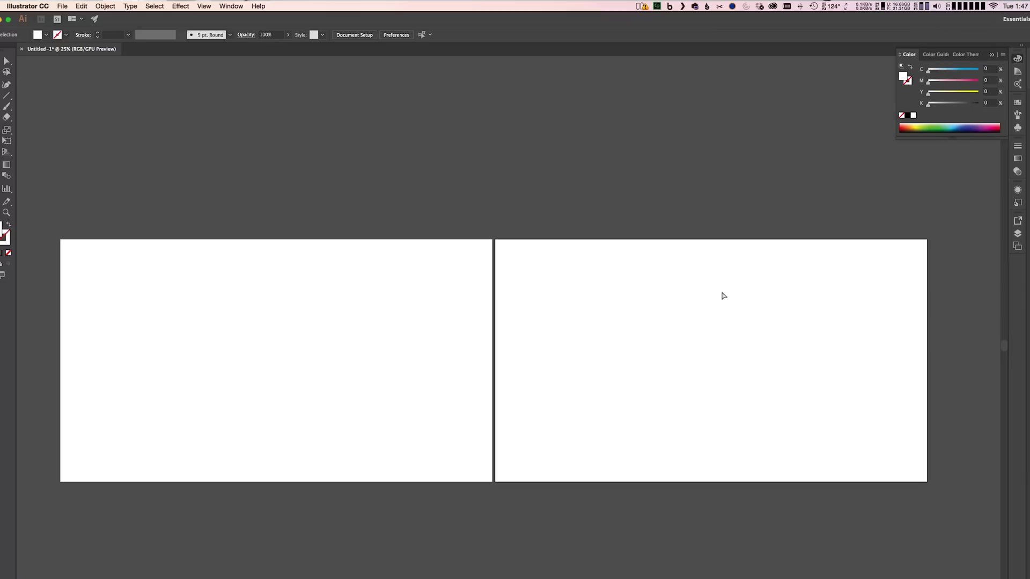
key("super+y")
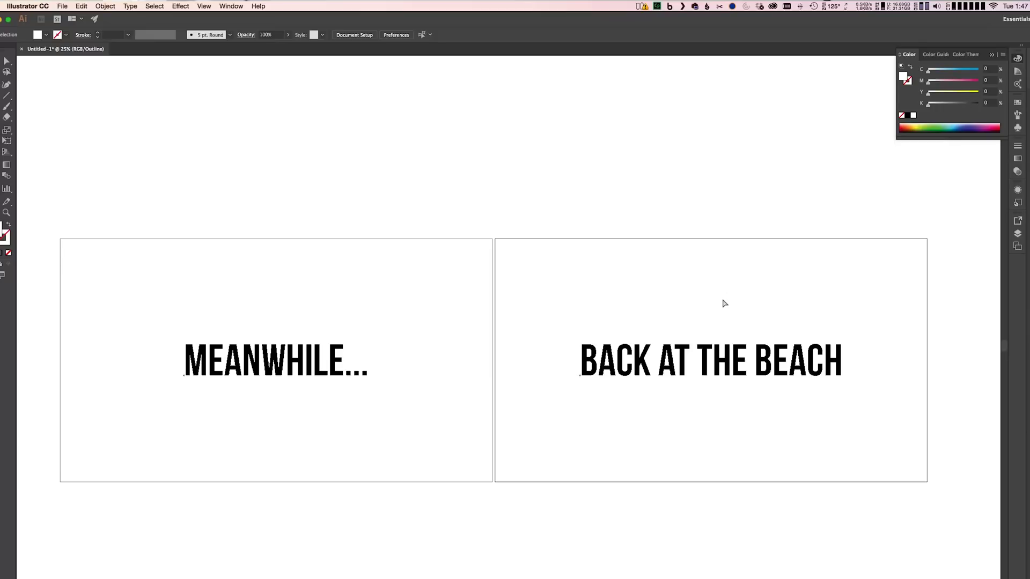
key("super+y")
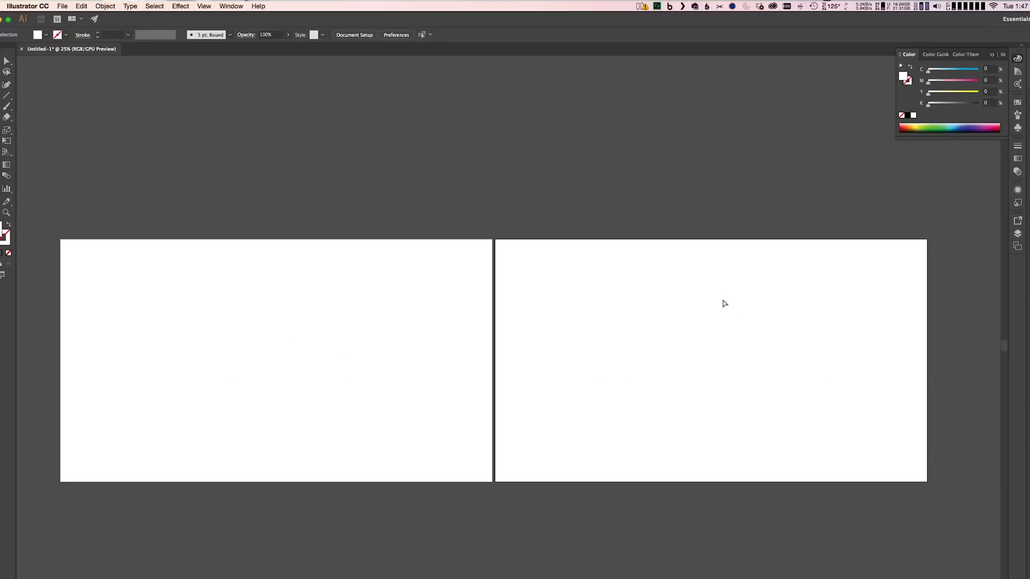
key("super+y")
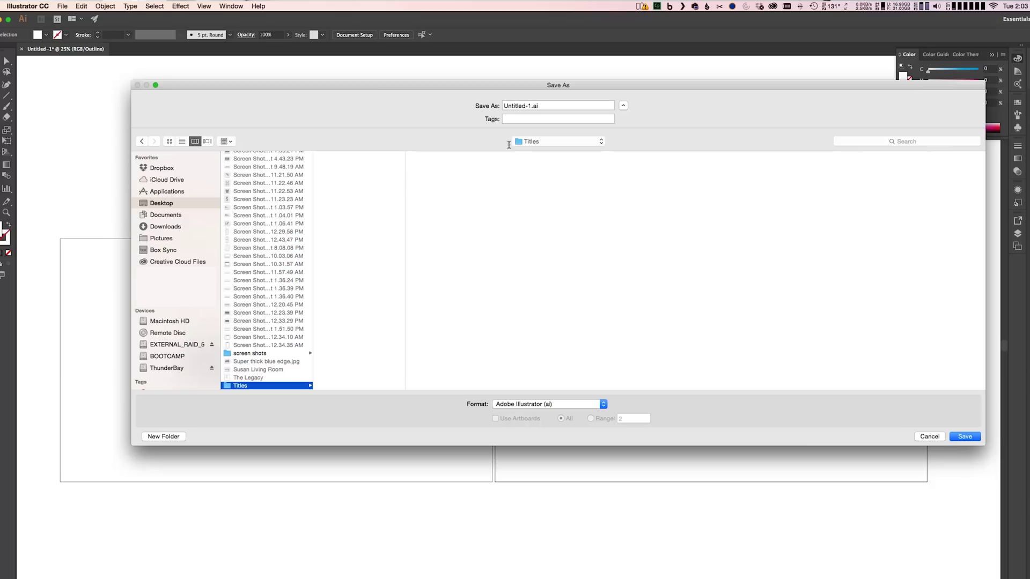
- Save the document as Beach Titles.ai, with each artboard saved as a separate file
left_click(530, 106)
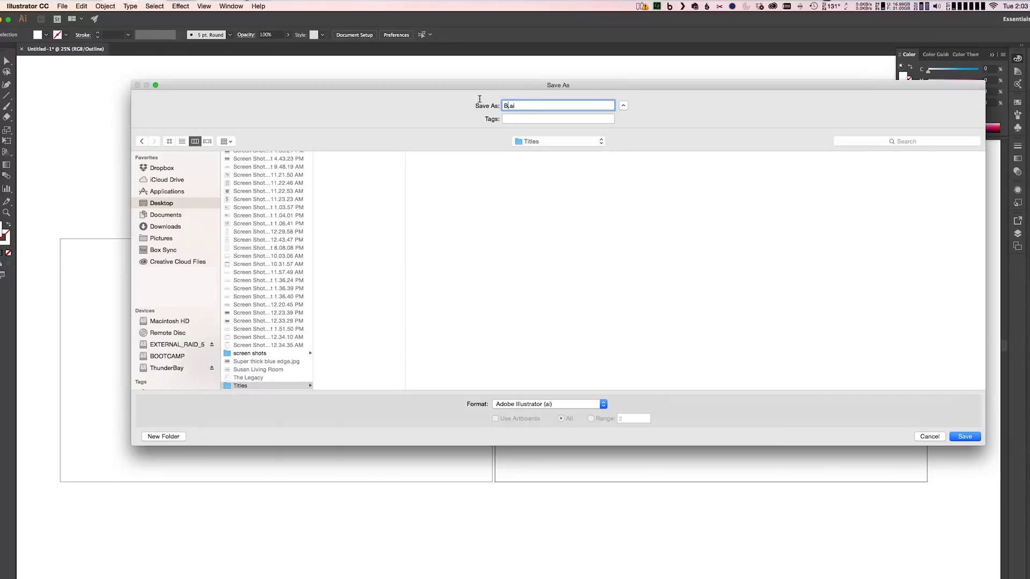
type("Beach Titles")
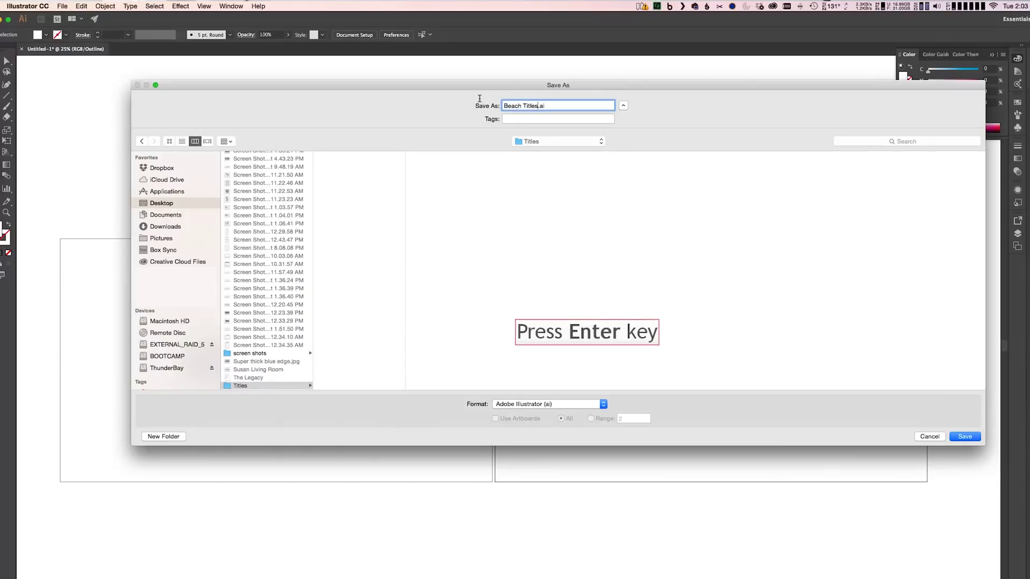
key("Return")
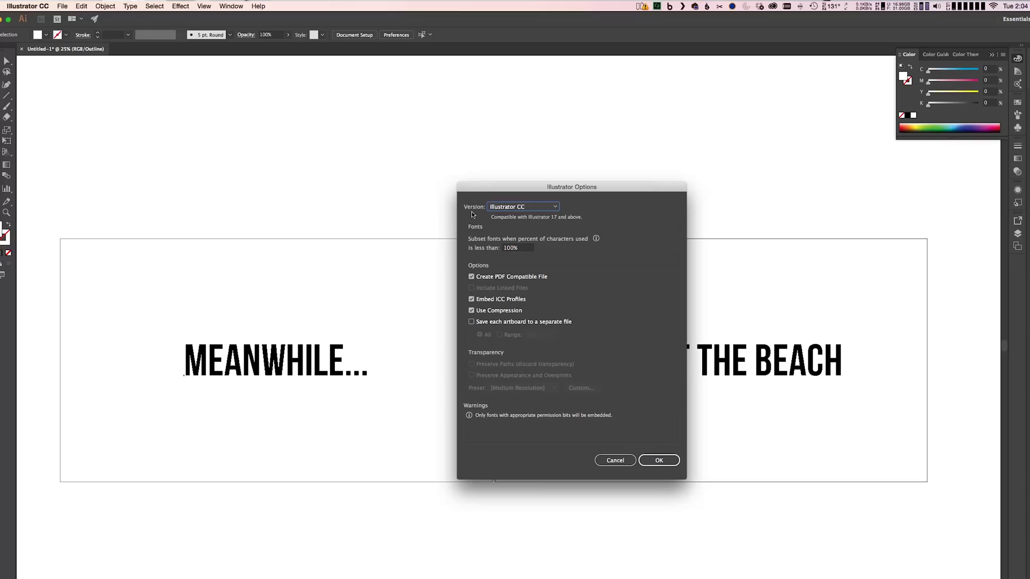
left_click(471, 322)
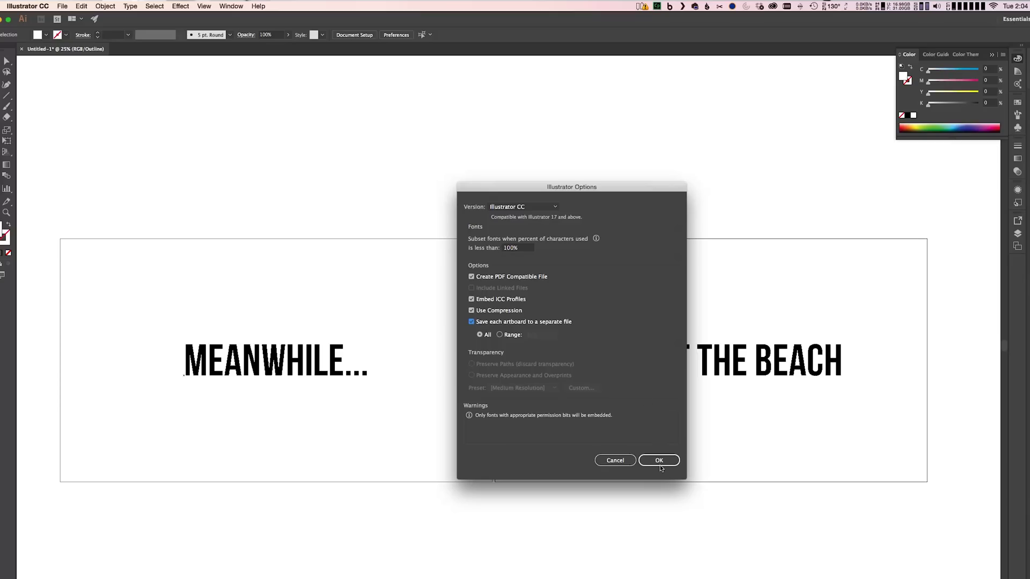
left_click(659, 464)
key("super+Tab")
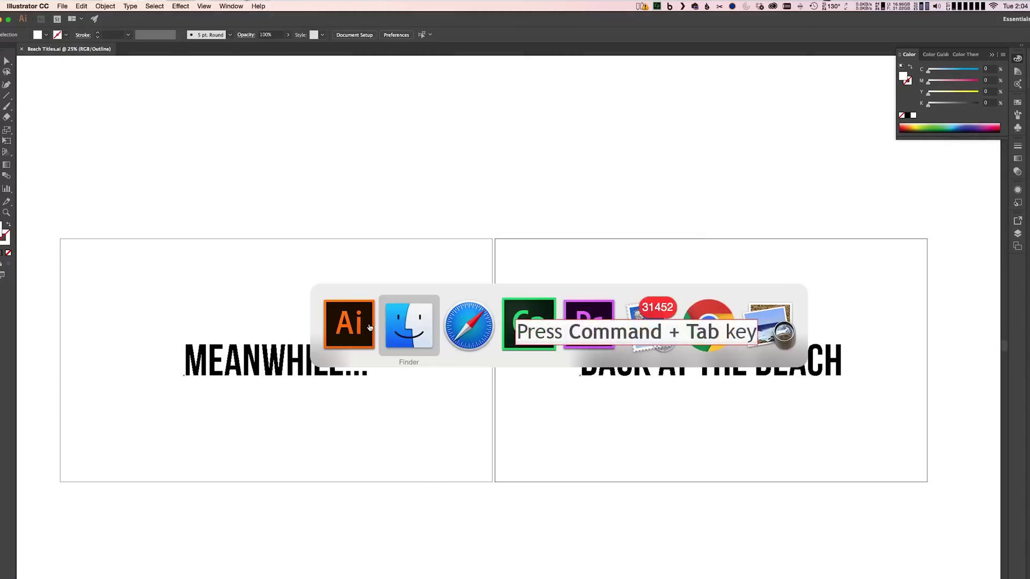
- Bring Finder forward to view the Beach Titles files in the Titles folder
left_click(790, 284)
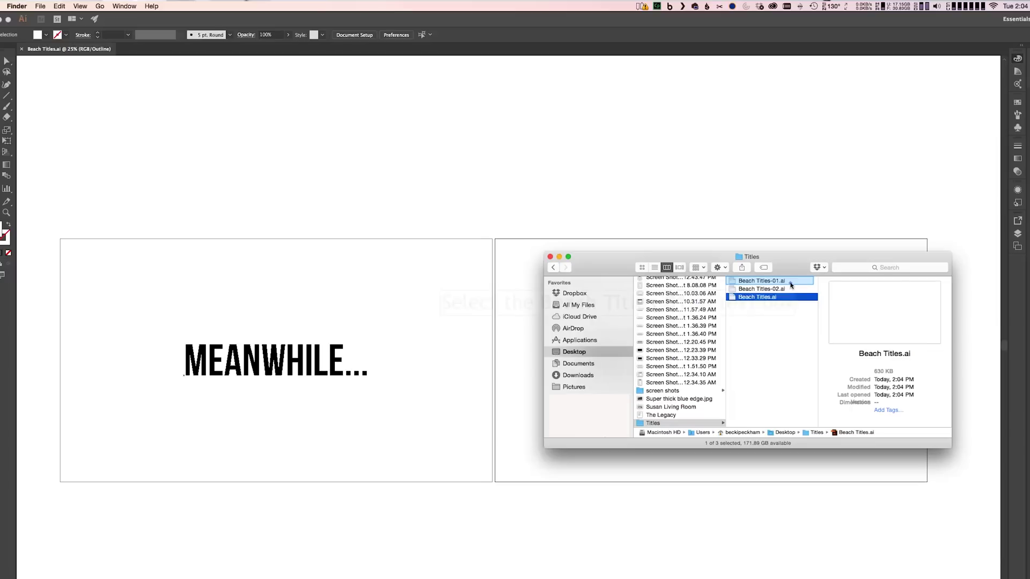
key("super+Tab")
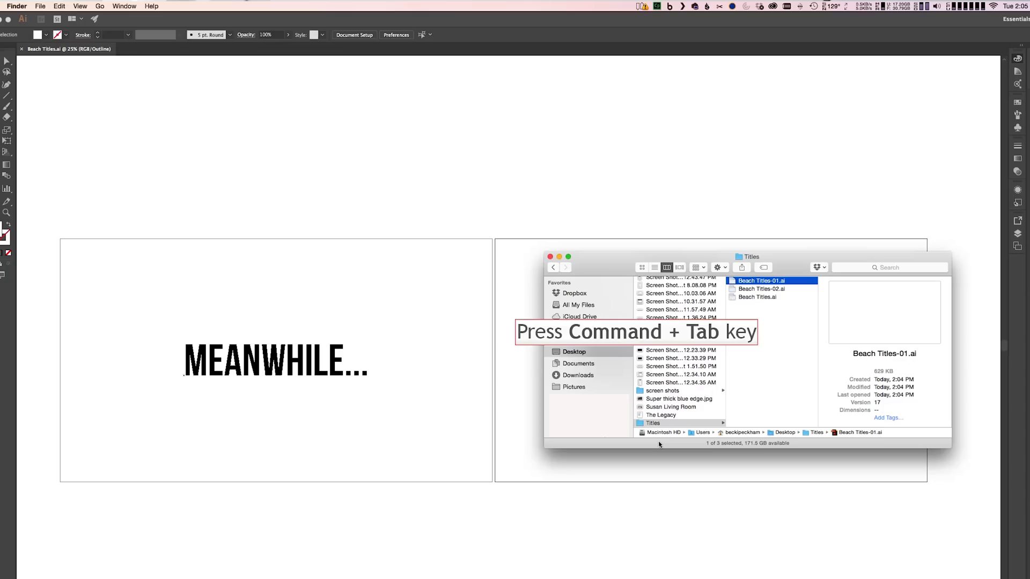
- Name the new Premiere bin 'Titles' and open it in its own window
key("super+Tab")
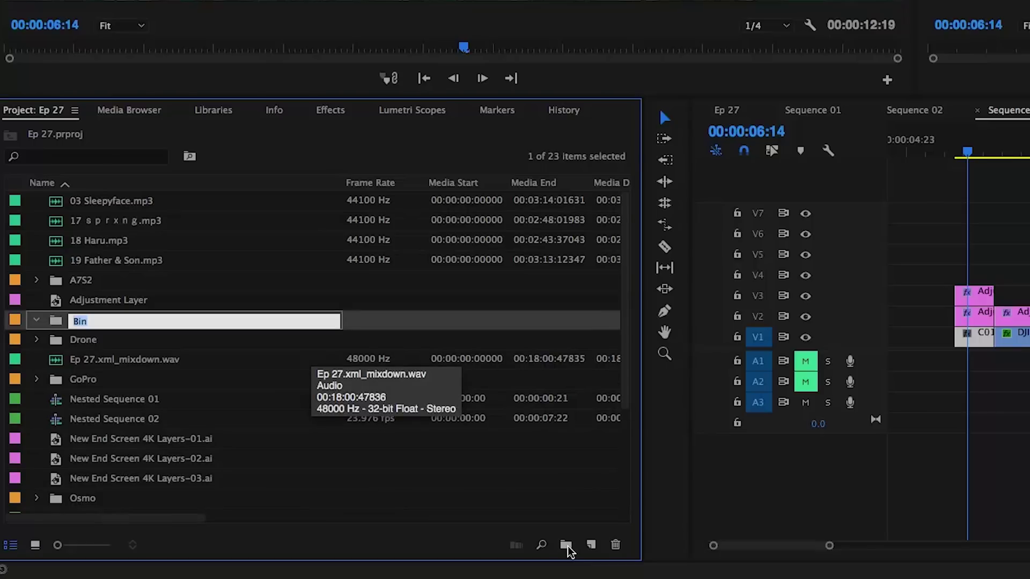
type("tles")
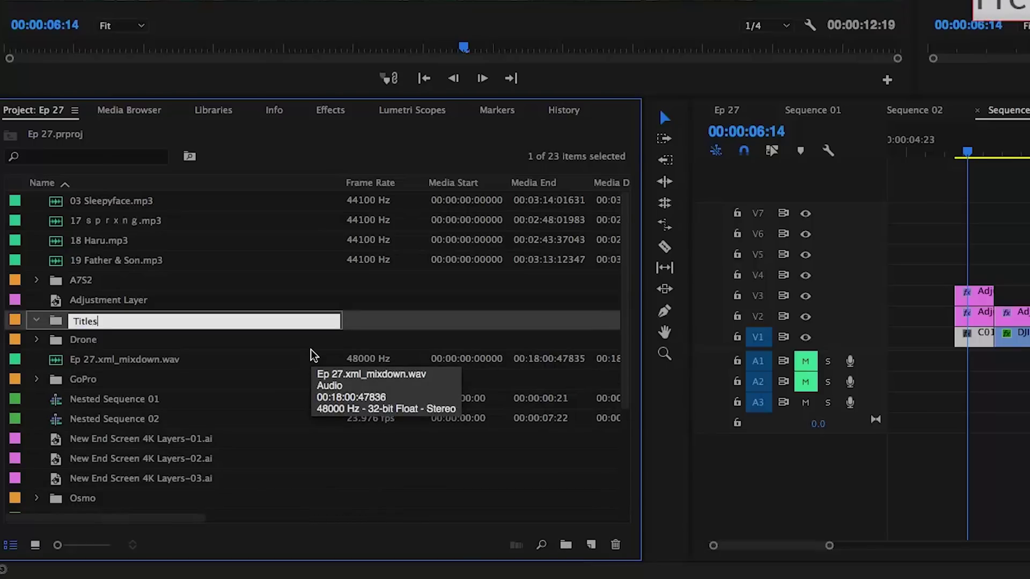
key("Return")
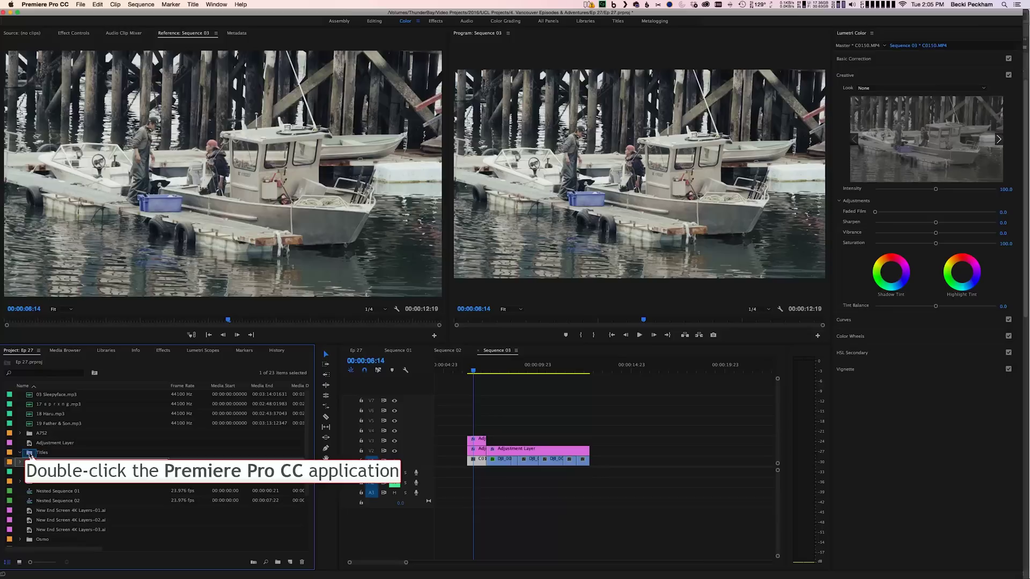
double_click(56, 320)
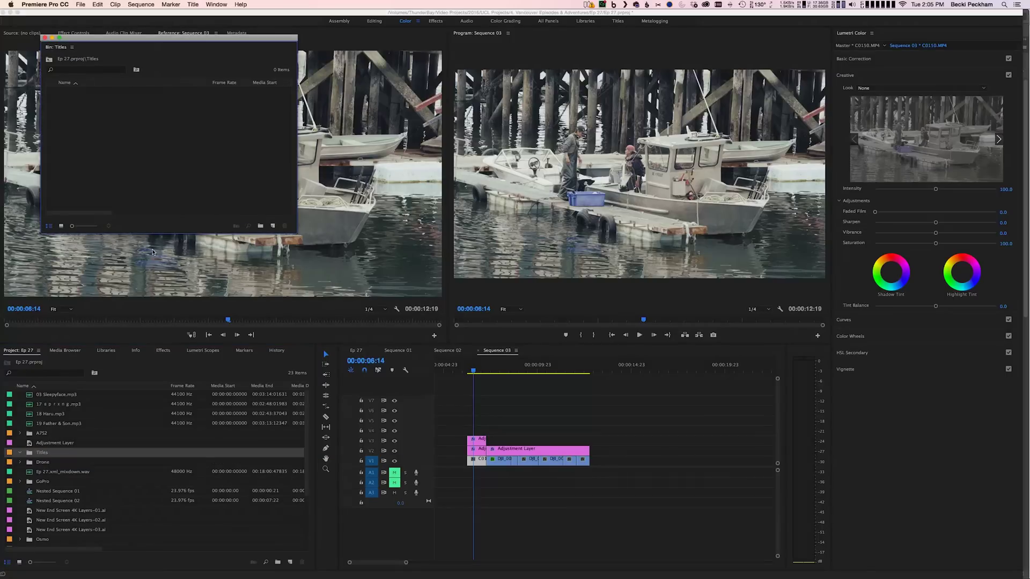
left_click_drag(154, 39, 144, 278)
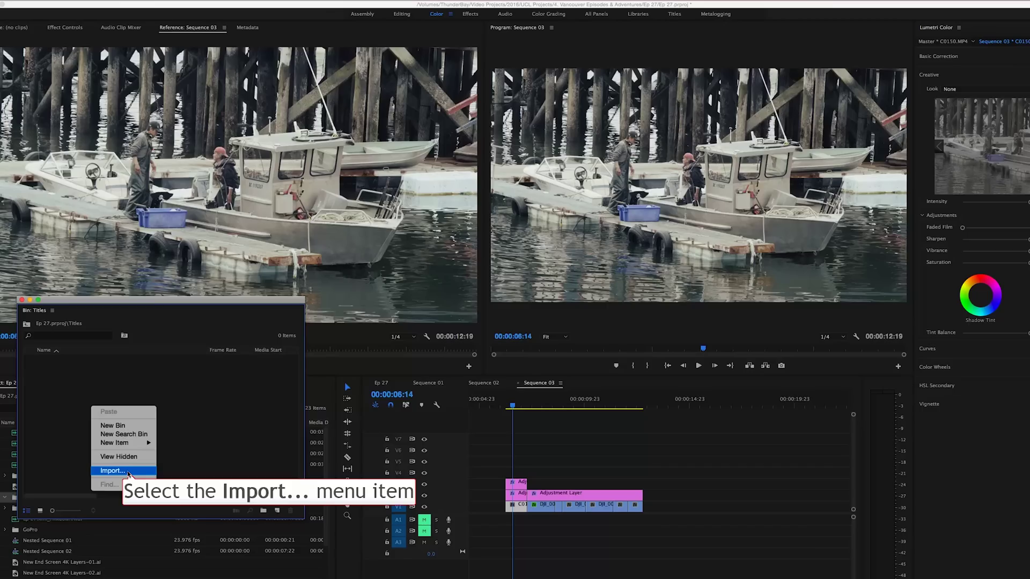
- Select Beach Titles-01.ai and Beach Titles-02.ai for import into the Titles bin
left_click(129, 471)
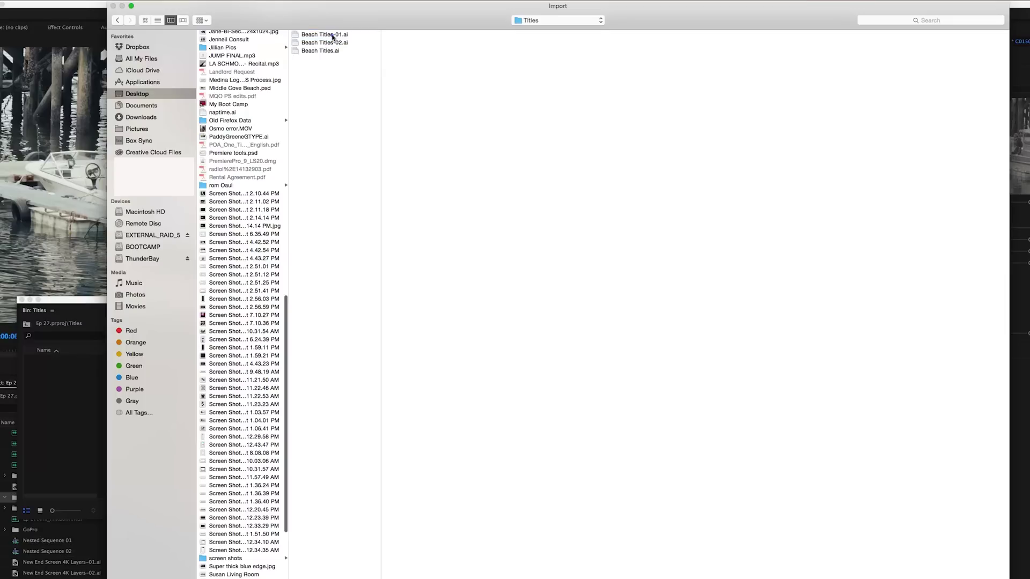
left_click(333, 36)
left_click(341, 42, "shift")
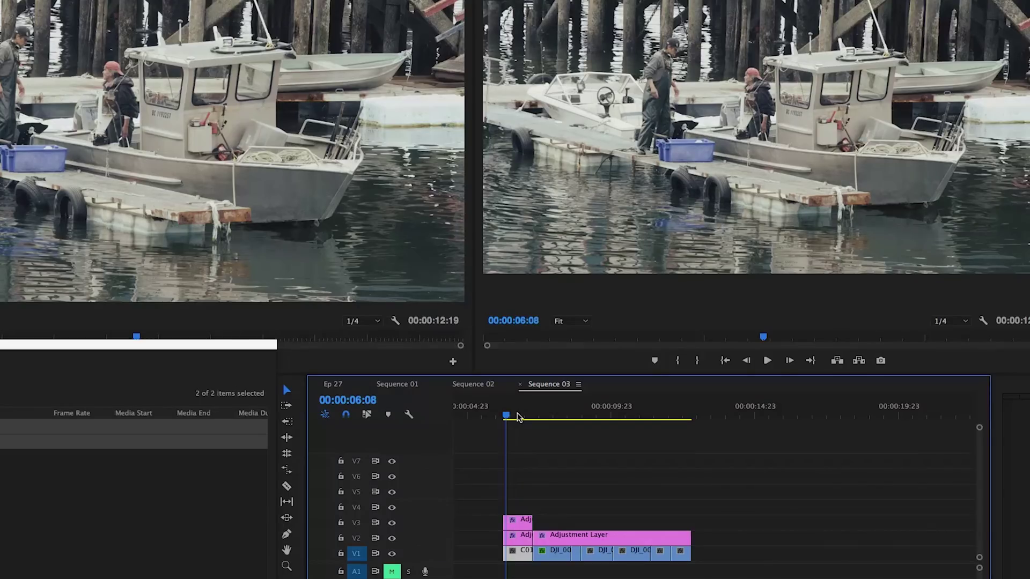
- Park the playhead at 00:00:08:08 and switch the bin to Icon View
key("Right")
key("Right")
key("Right")
key("Right")
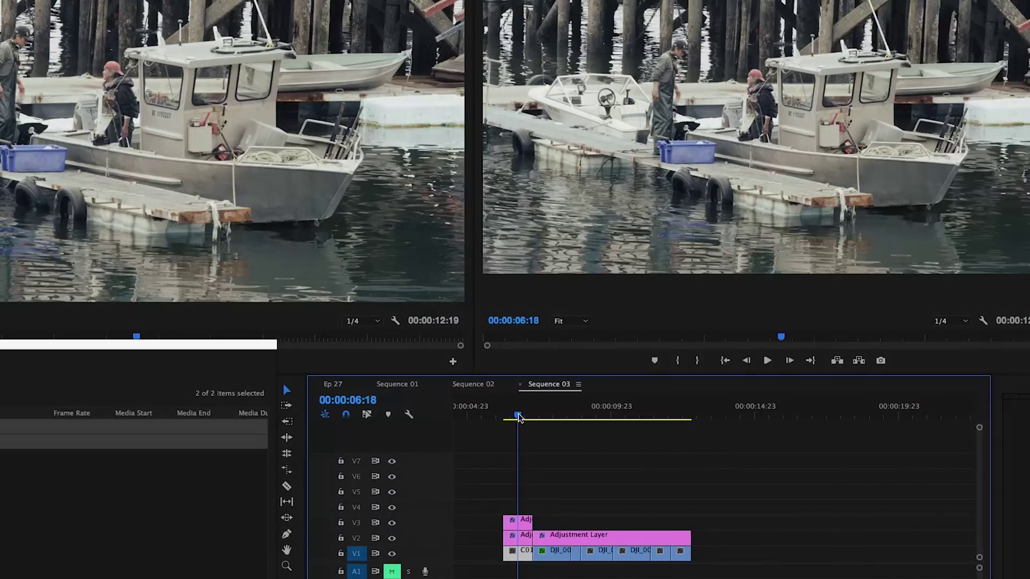
left_click_drag(546, 414, 563, 414)
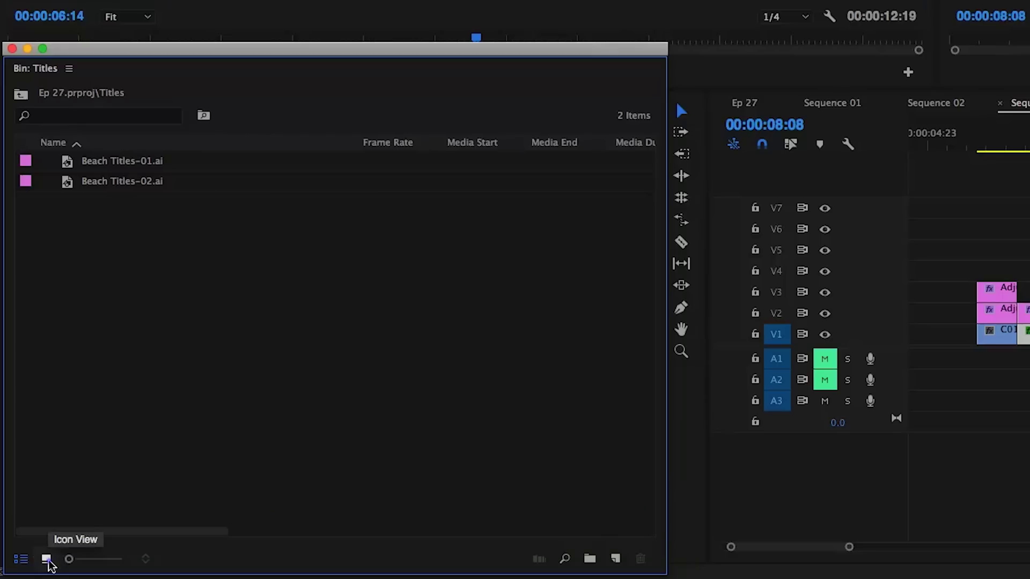
left_click(46, 560)
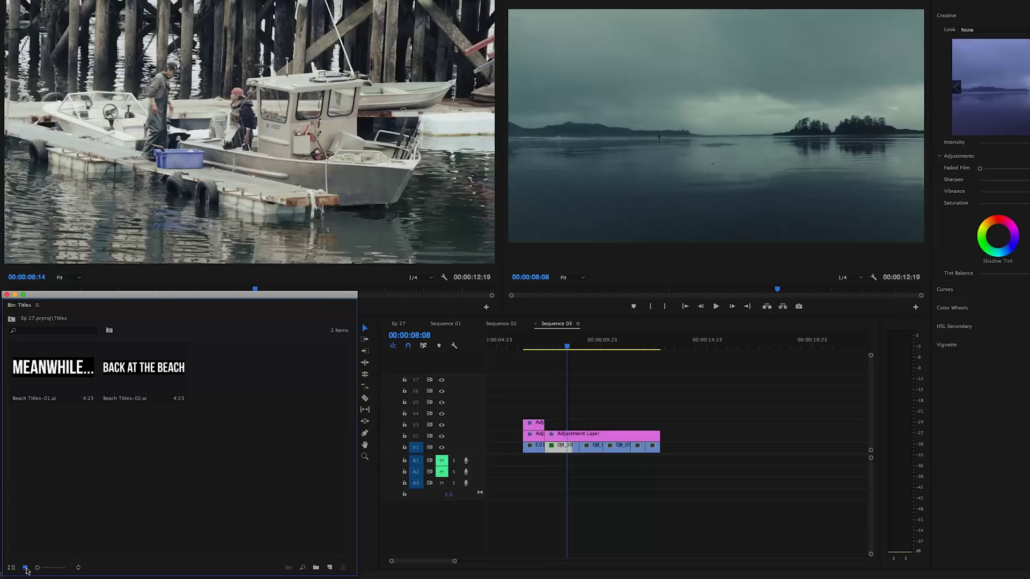
- Mark Beach Titles-01.ai's out point near frame 15 and place it on V5
double_click(56, 368)
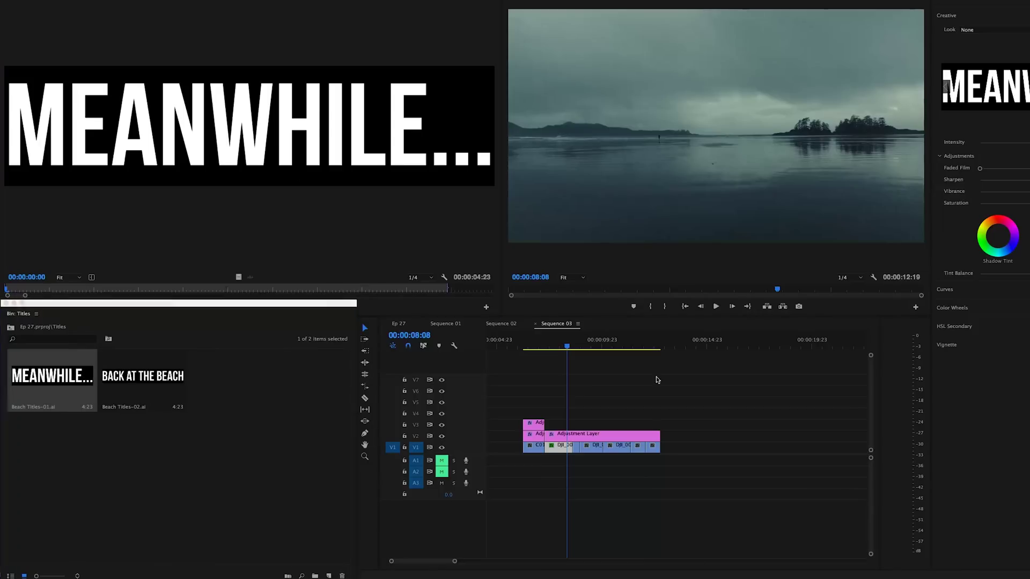
left_click_drag(299, 156, 568, 413)
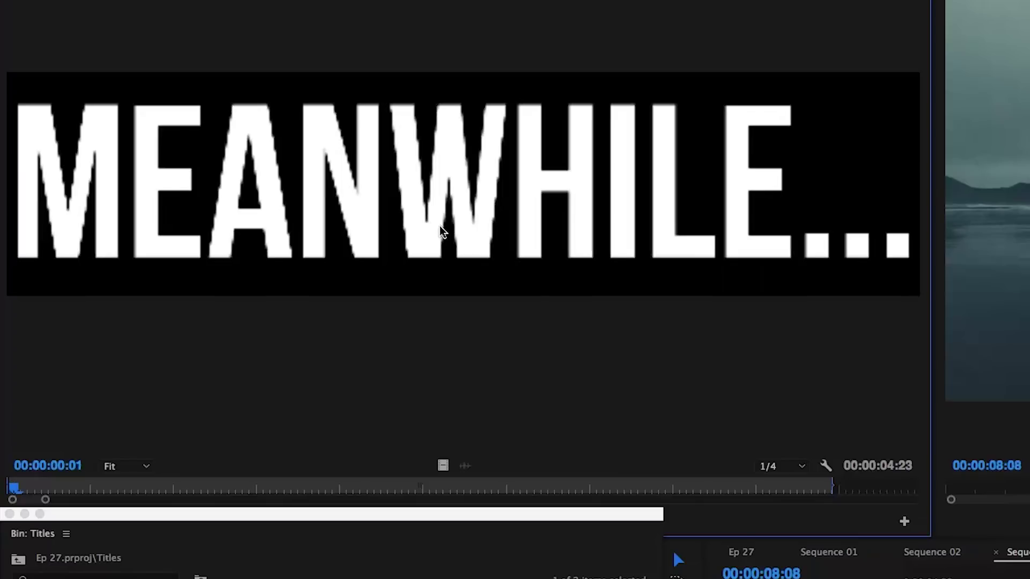
key("space")
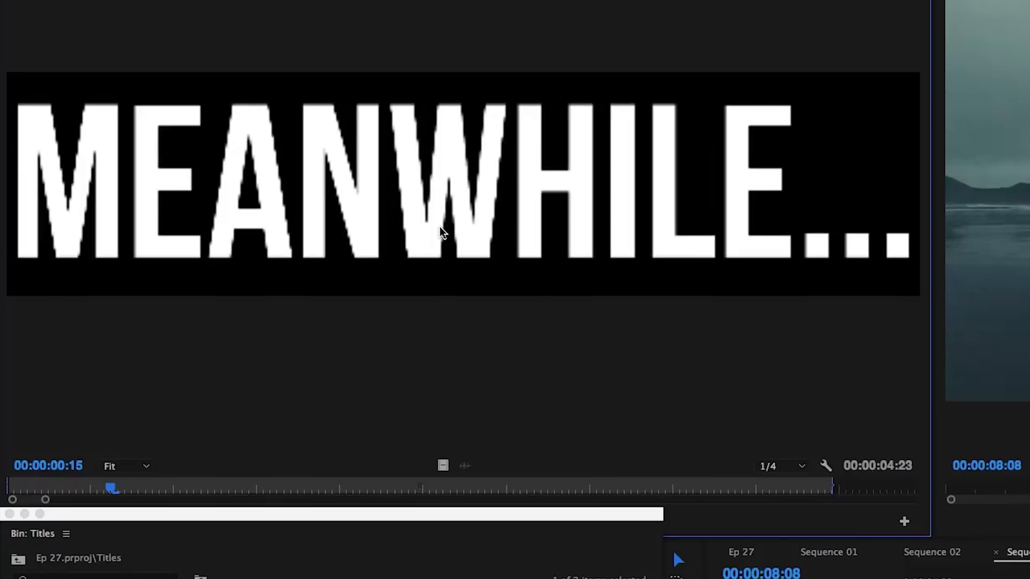
key("o")
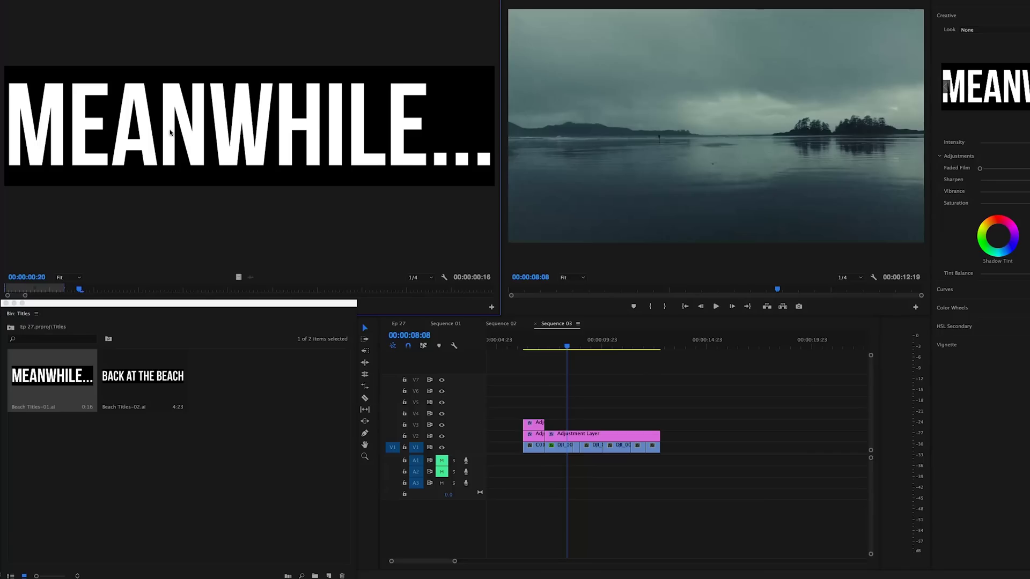
left_click_drag(170, 132, 529, 402)
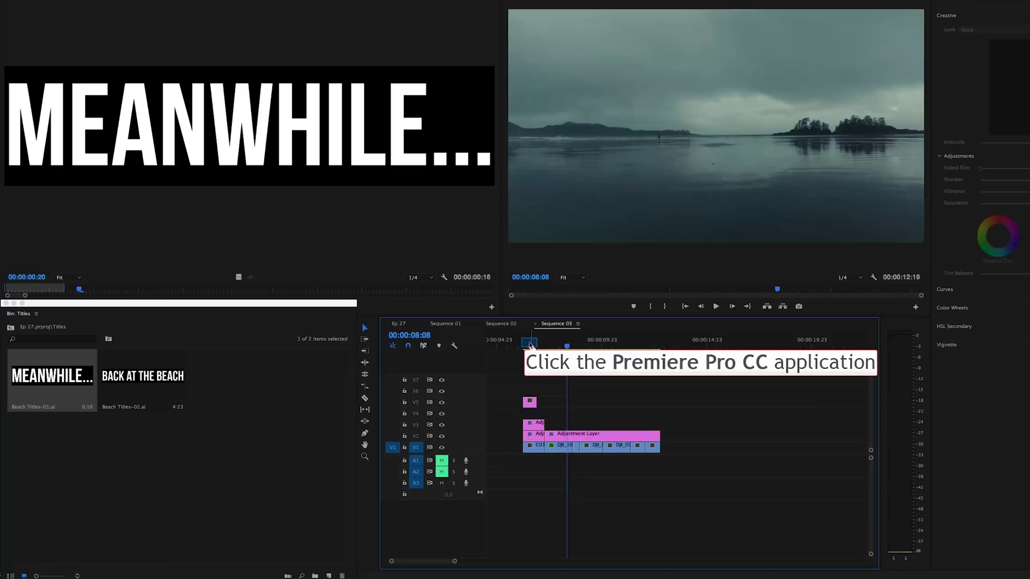
- Extend the MEANWHILE clip on V5 to the DJI_0043.MOV cut, then load Beach Titles-02.ai
left_click(529, 345)
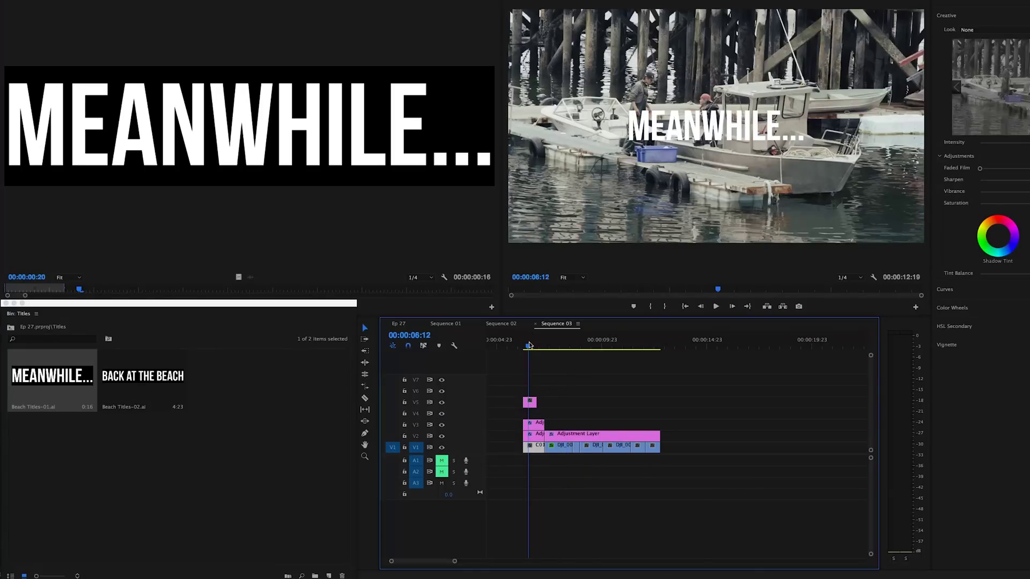
key("equal")
key("equal")
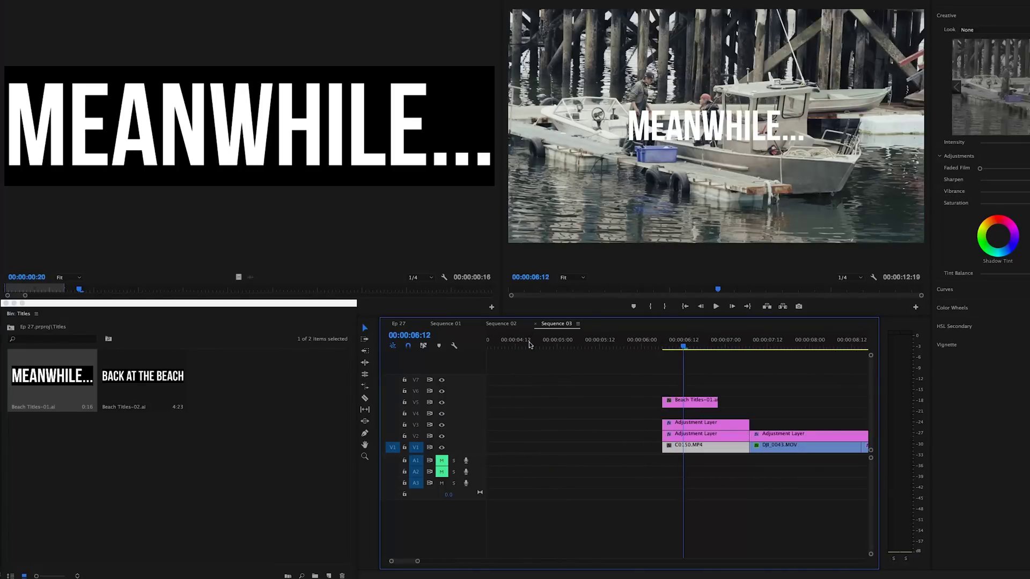
key("equal")
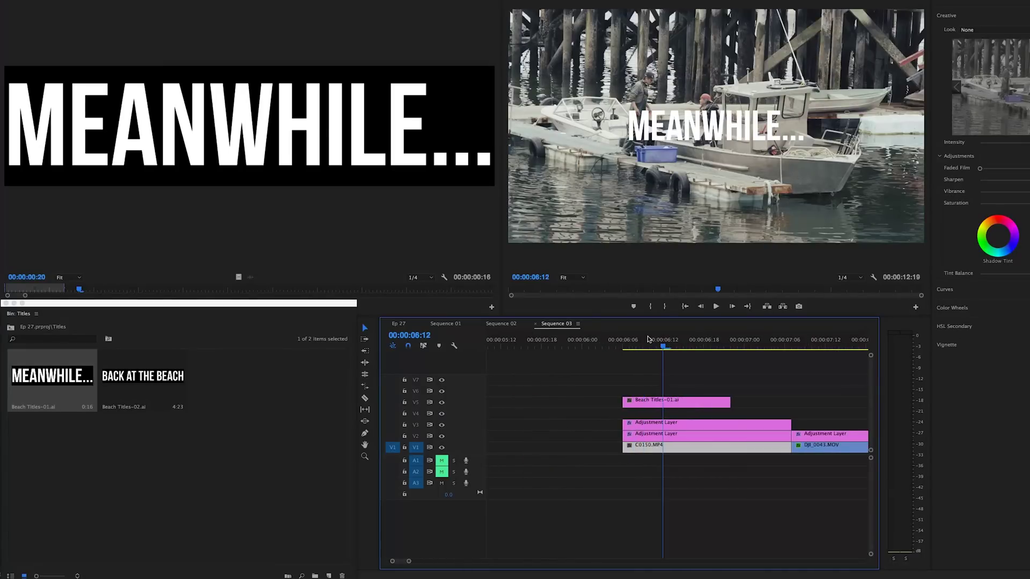
key("Left")
key("Left")
key("Left")
key("Left")
key("Left")
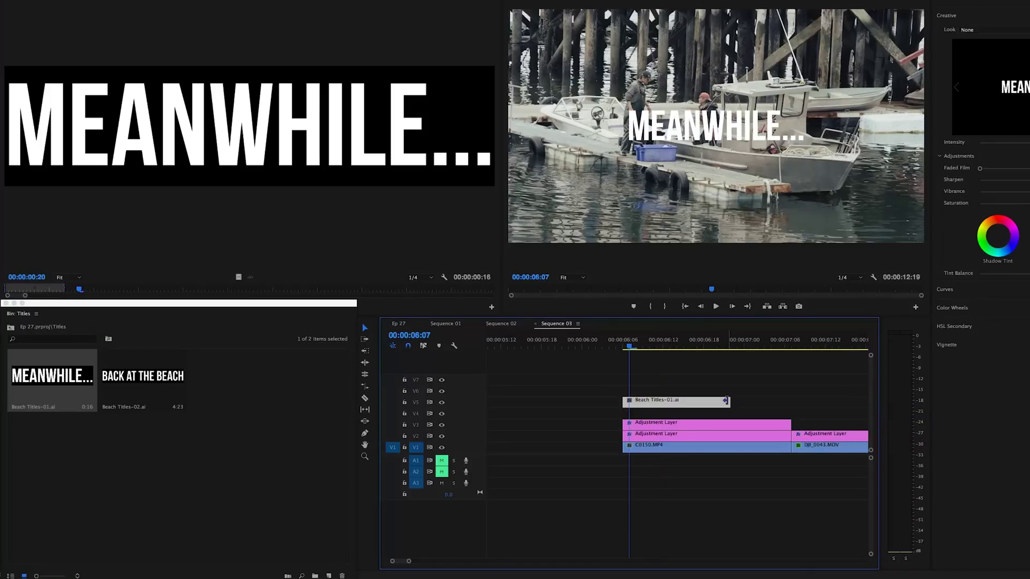
left_click_drag(729, 402, 788, 401)
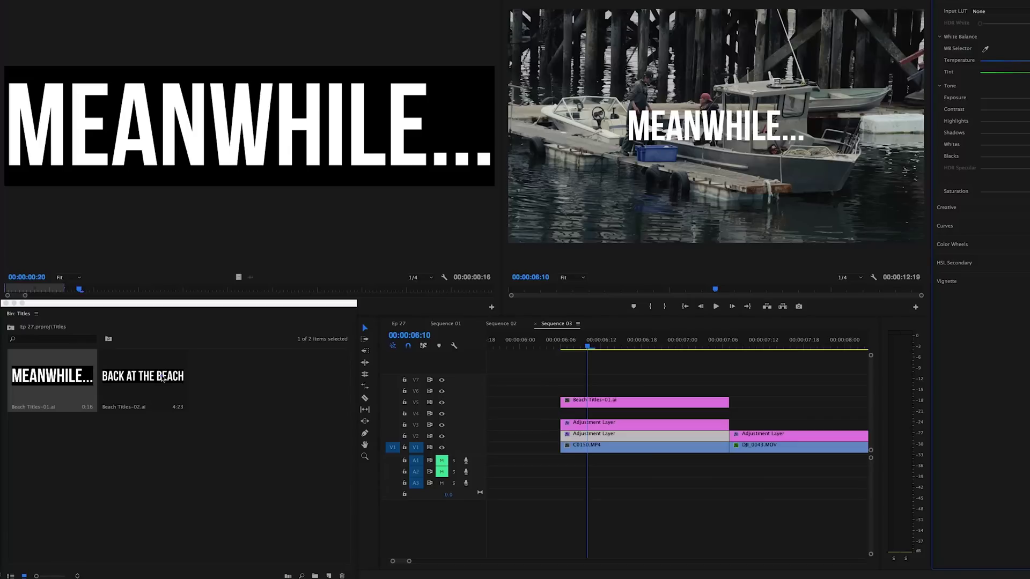
double_click(162, 377)
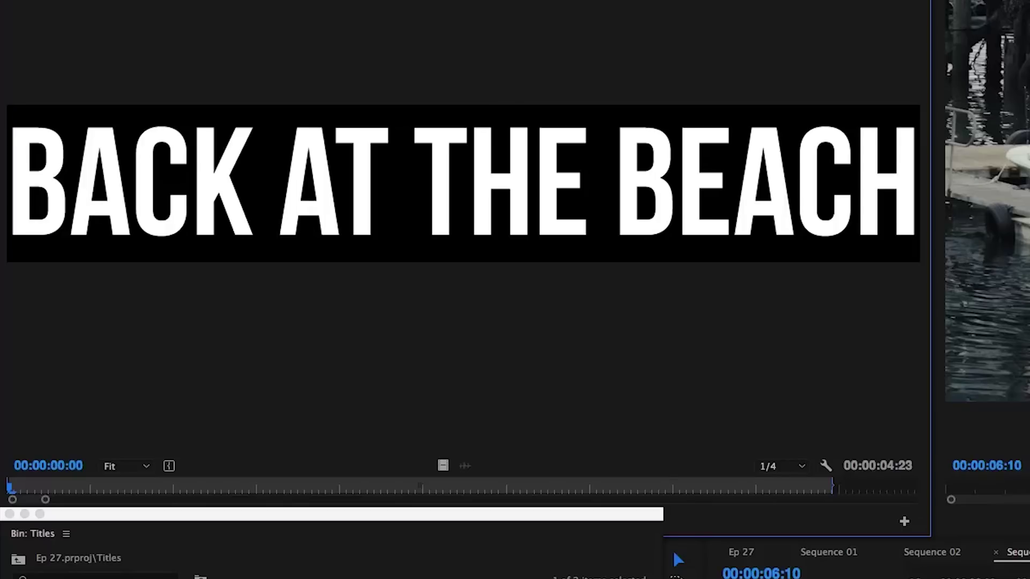
- Set Beach Titles-02.ai's out point at frame 21 and place it on V5 after MEANWHILE
left_click(153, 487)
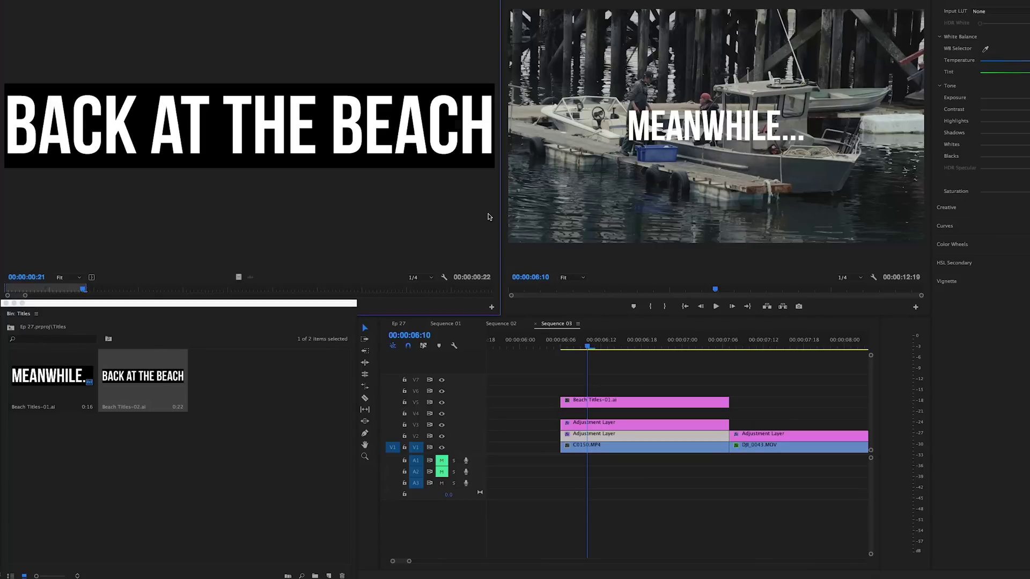
scroll(784, 406, "down", 4)
left_click_drag(784, 406, 698, 406)
- Check the Beach Titles-02.ai end edit against DJI_0043.MOV at 00:00:07:03, then zoom the timeline out
left_click(570, 334)
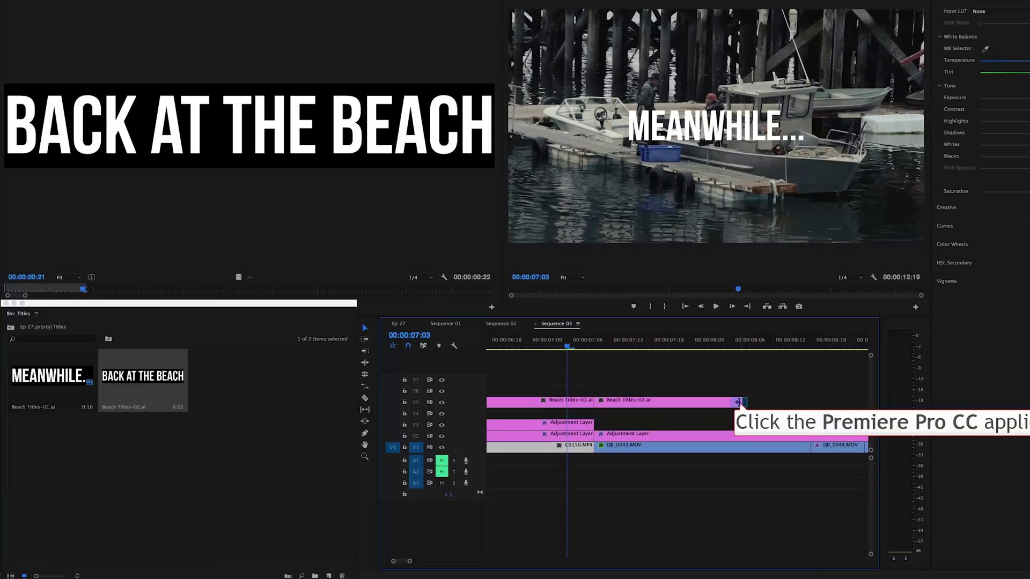
left_click(738, 402)
left_click(655, 449)
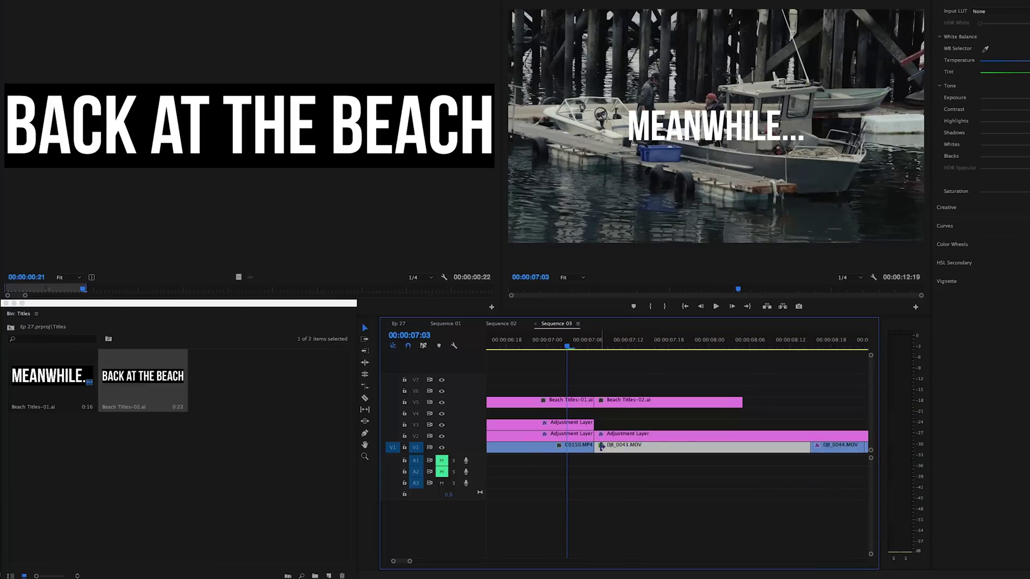
key("minus")
scroll(568, 440, "left", 3)
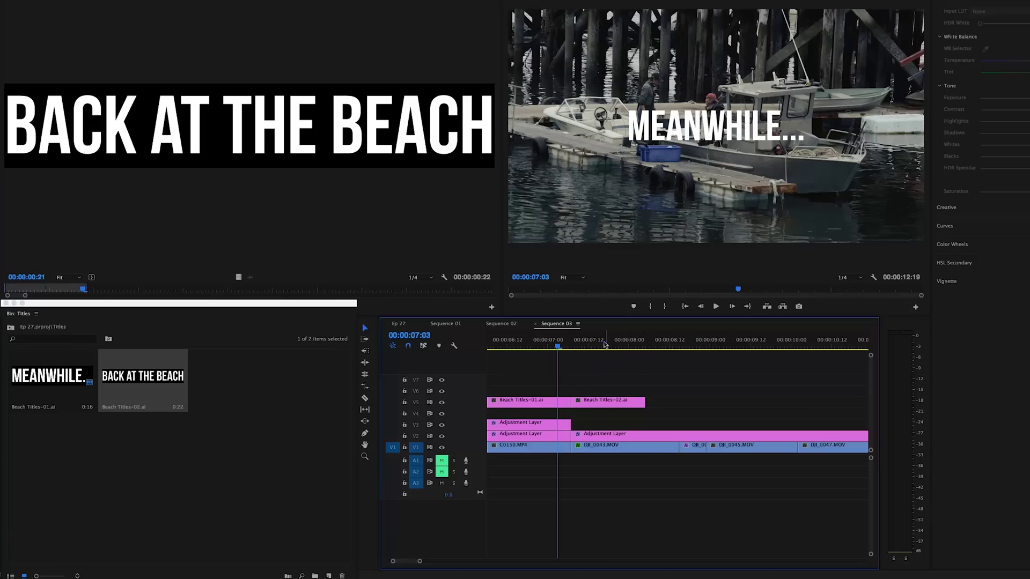
- Extend Beach Titles-02 by ten frames, then Edit Original on Beach Titles-01.ai in Illustrator
left_click(605, 343)
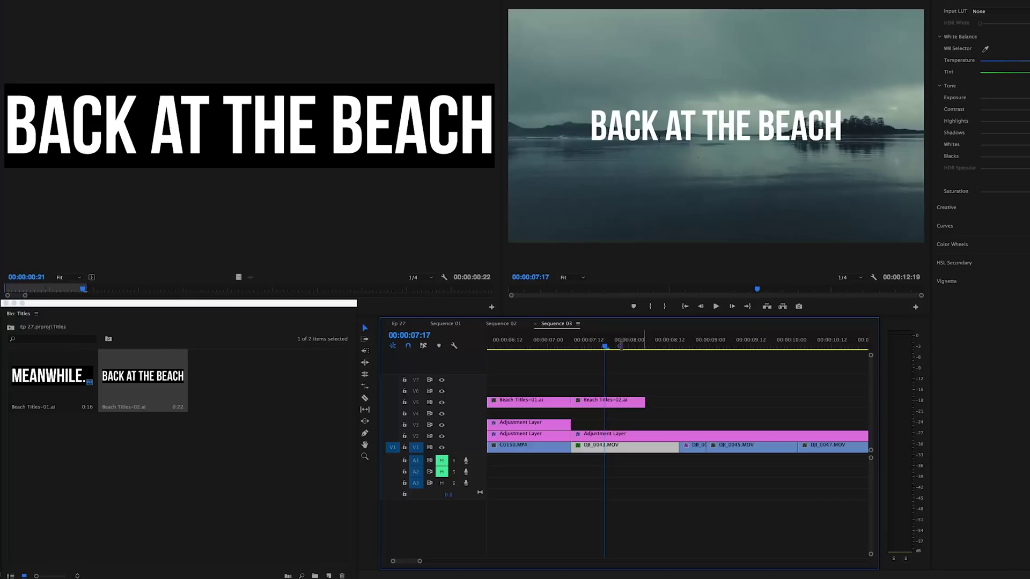
key("=")
key("=")
key("=")
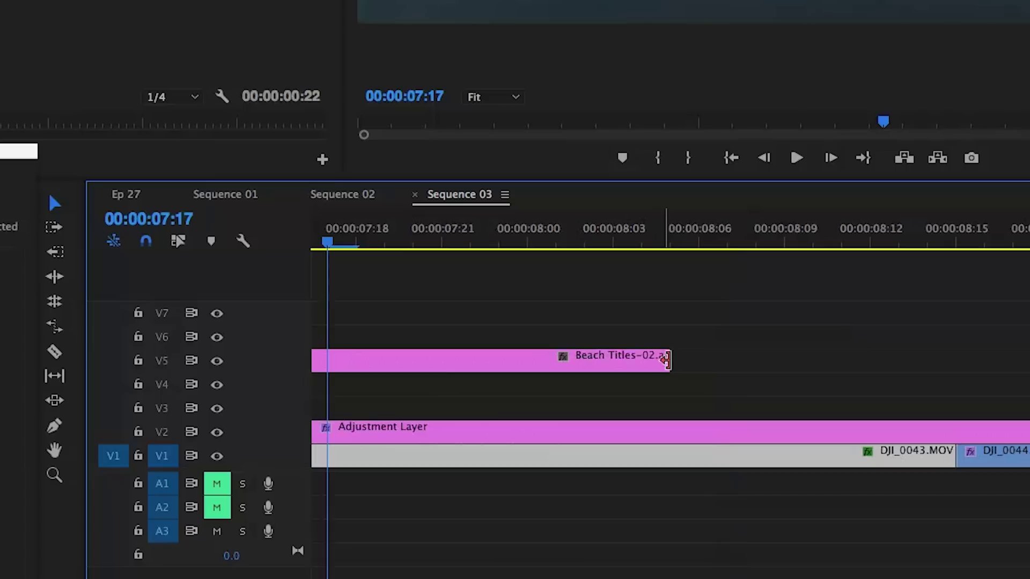
left_click_drag(666, 359, 944, 355)
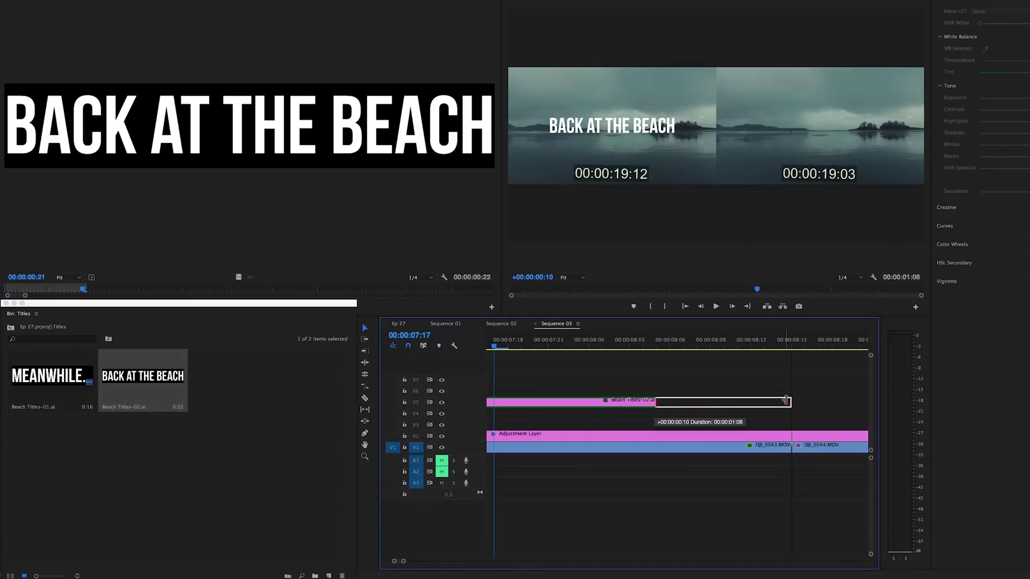
left_click_drag(785, 400, 785, 404)
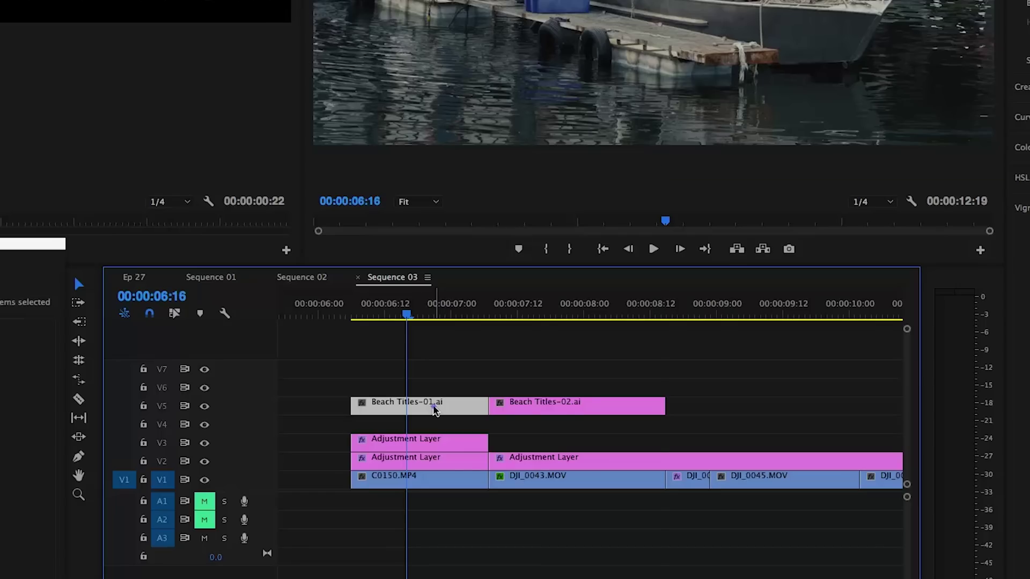
right_click(434, 411)
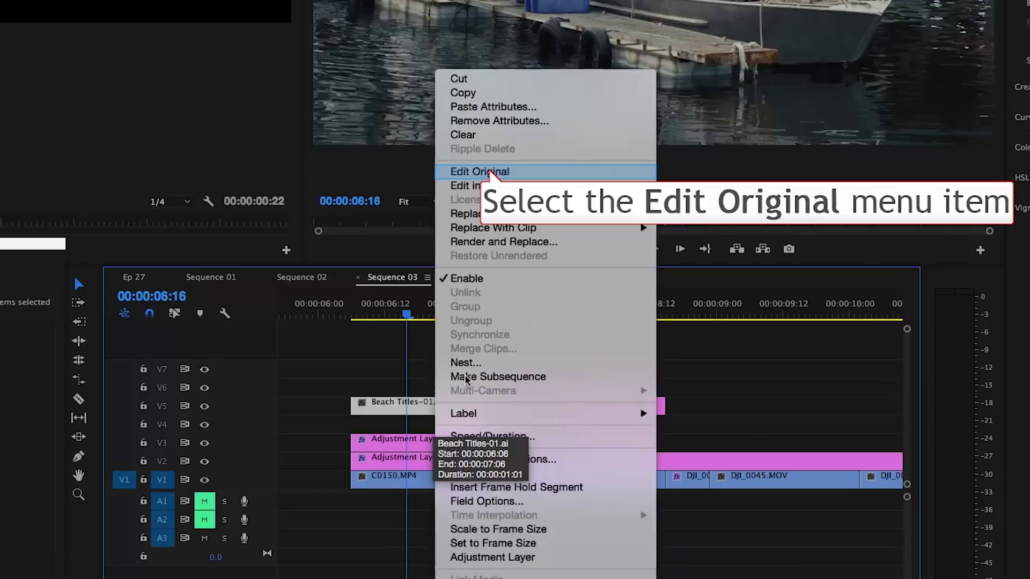
left_click(488, 171)
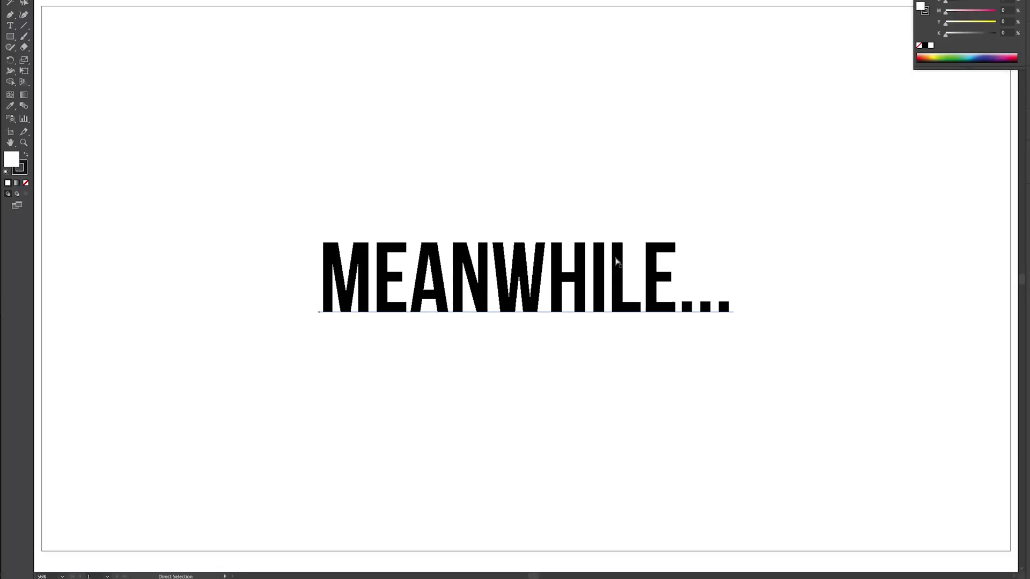
- Draw a rectangle over the MEANWHILE... text and send it to the back
key("super+minus")
key("super+minus")
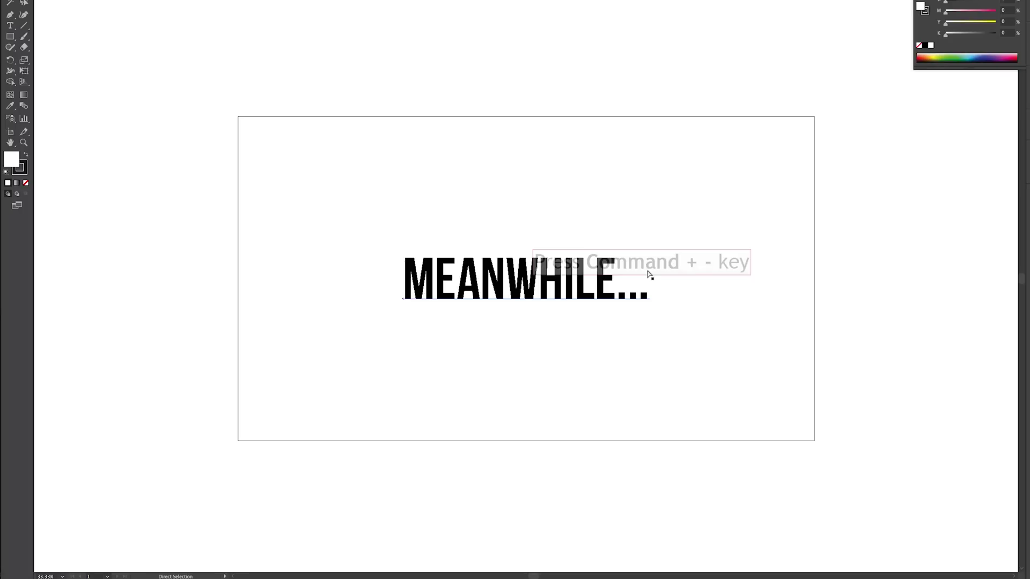
key("super+minus")
key("super+equal")
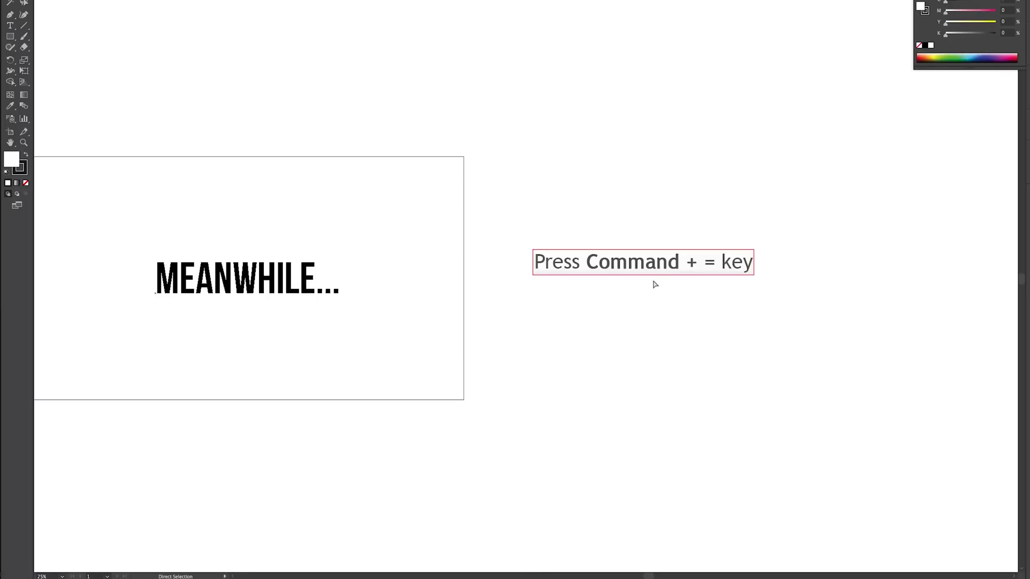
key("super+equal")
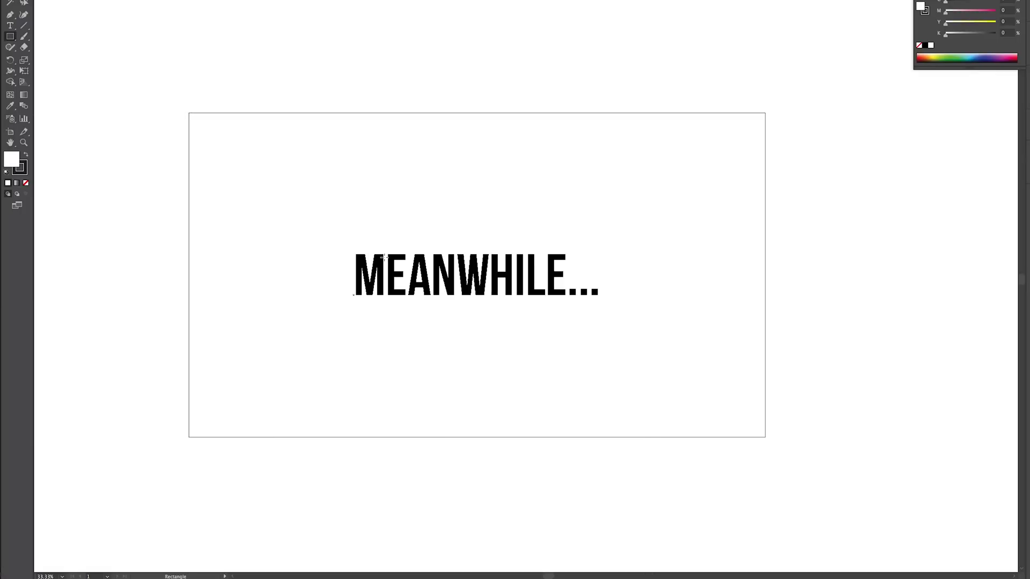
key("m")
left_click_drag(337, 235, 612, 311)
key("shift+super+bracketleft")
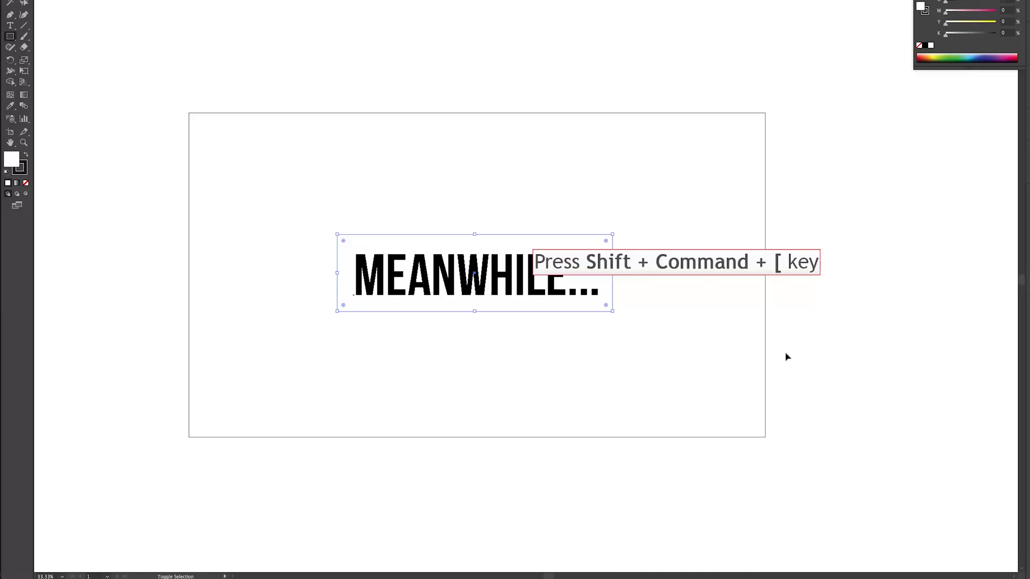
- Toggle the outline preview and give the MEANWHILE... text a black fill
key("shift+super+bracketleft")
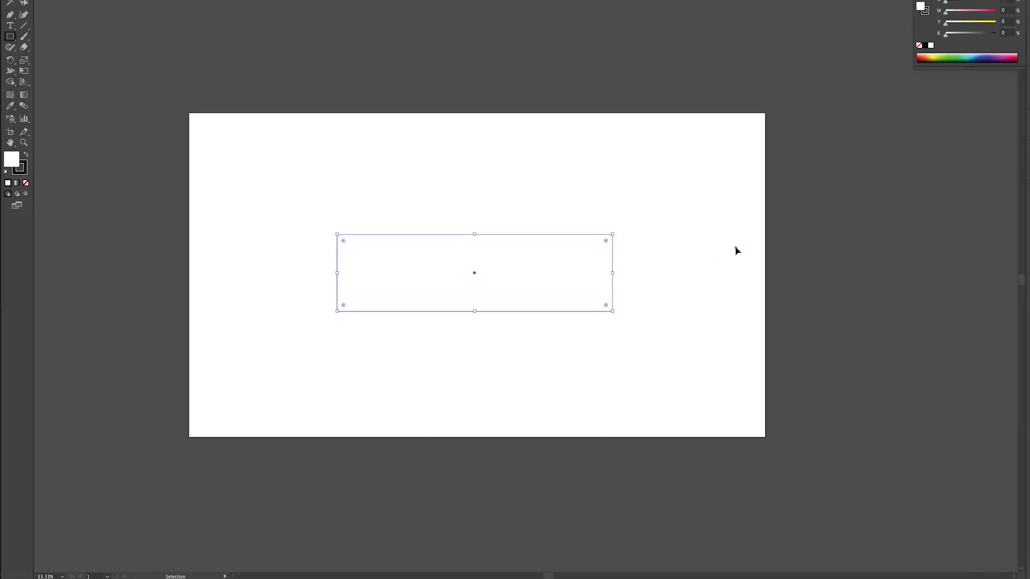
key("a")
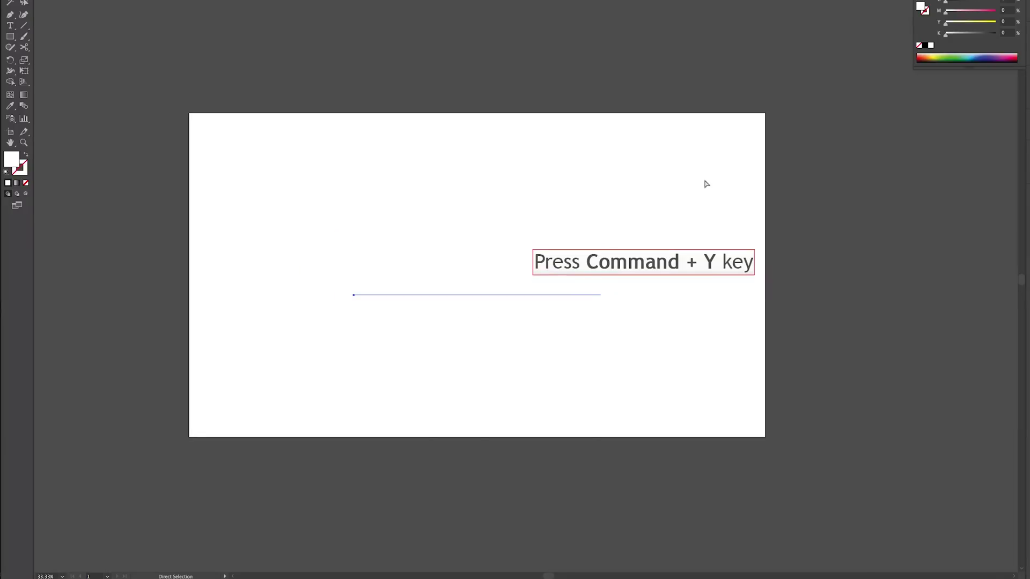
key("super+y")
key("v")
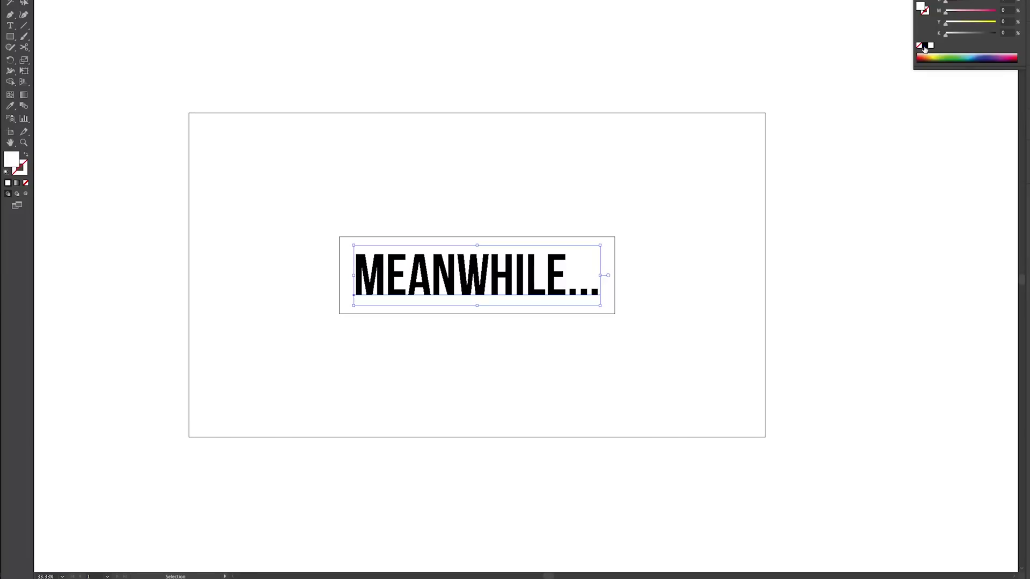
left_click(924, 46)
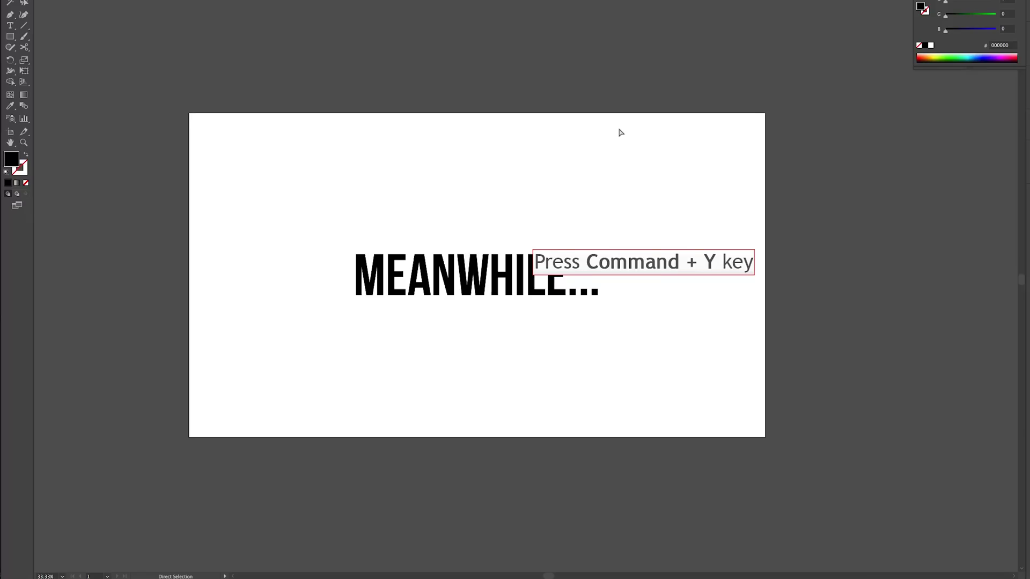
key("super+y")
left_click(548, 246)
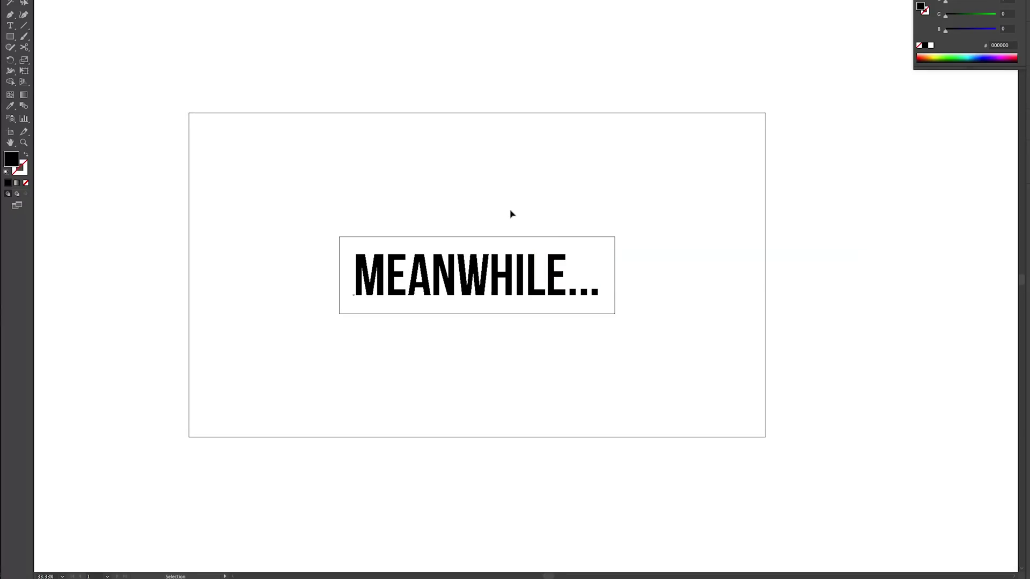
left_click(509, 241)
left_click_drag(477, 236, 477, 236)
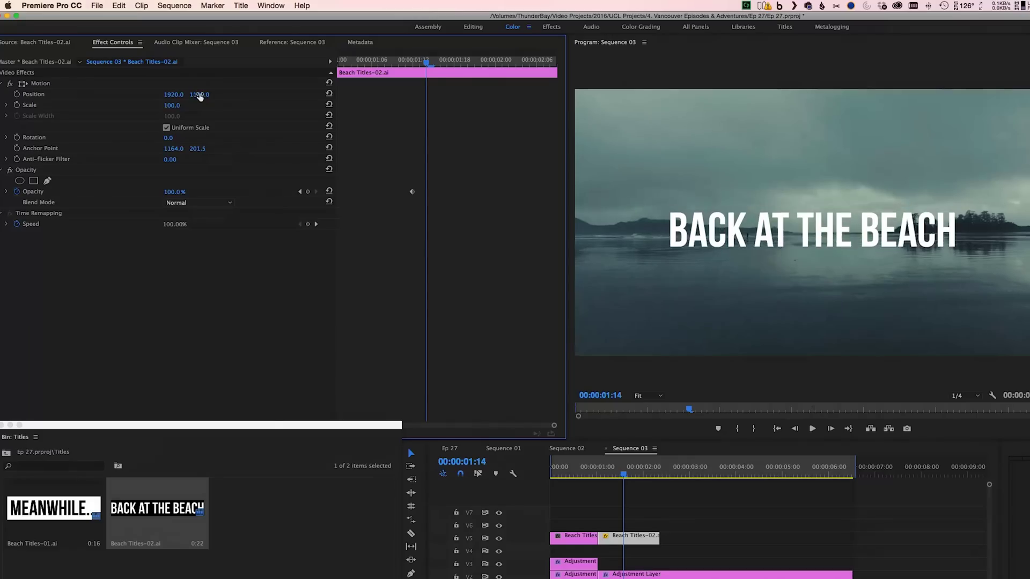
- Raise the BACK AT THE BEACH title to Position Y 739, leaving Scale at 100
left_click_drag(196, 96, 200, 95)
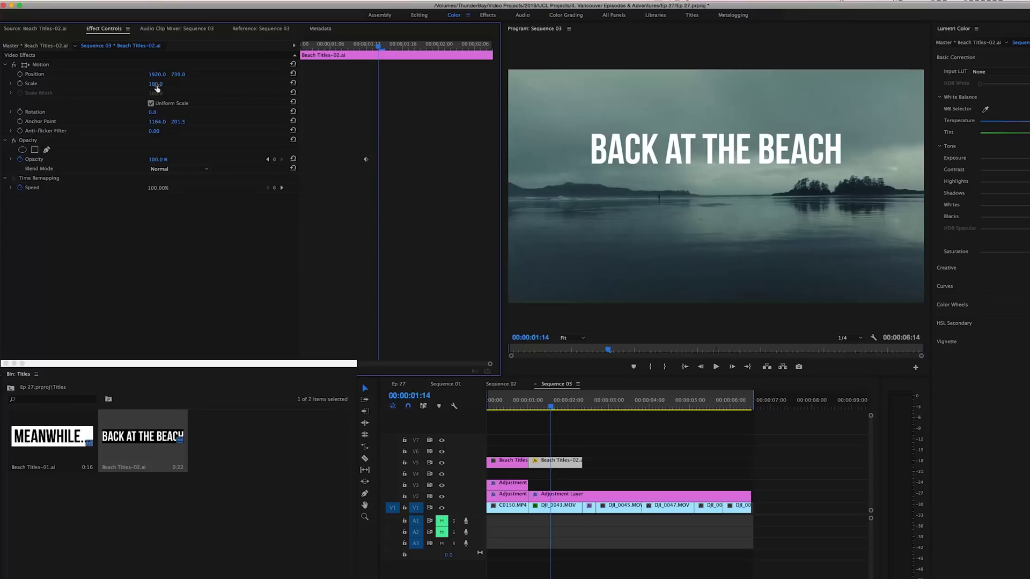
left_click_drag(157, 88, 158, 87)
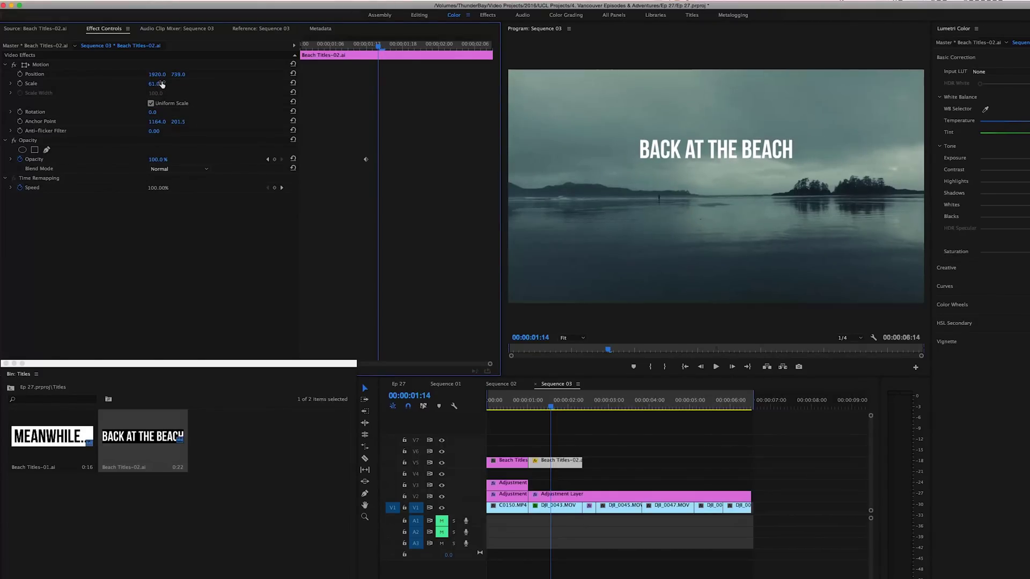
left_click_drag(162, 84, 163, 85)
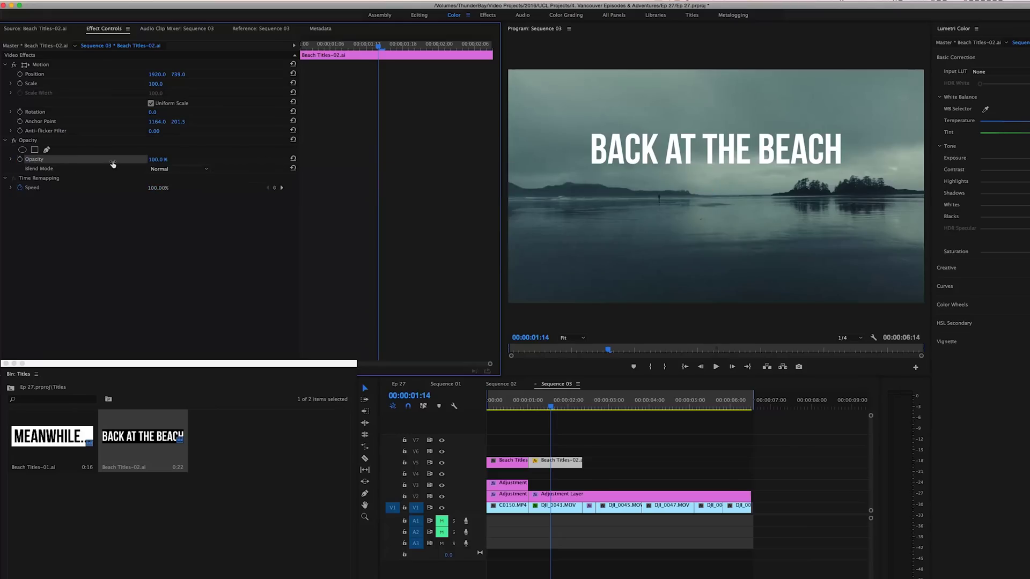
- Try Soft Light blending at 67% opacity on the title, then reset its Position
left_click_drag(159, 161, 156, 160)
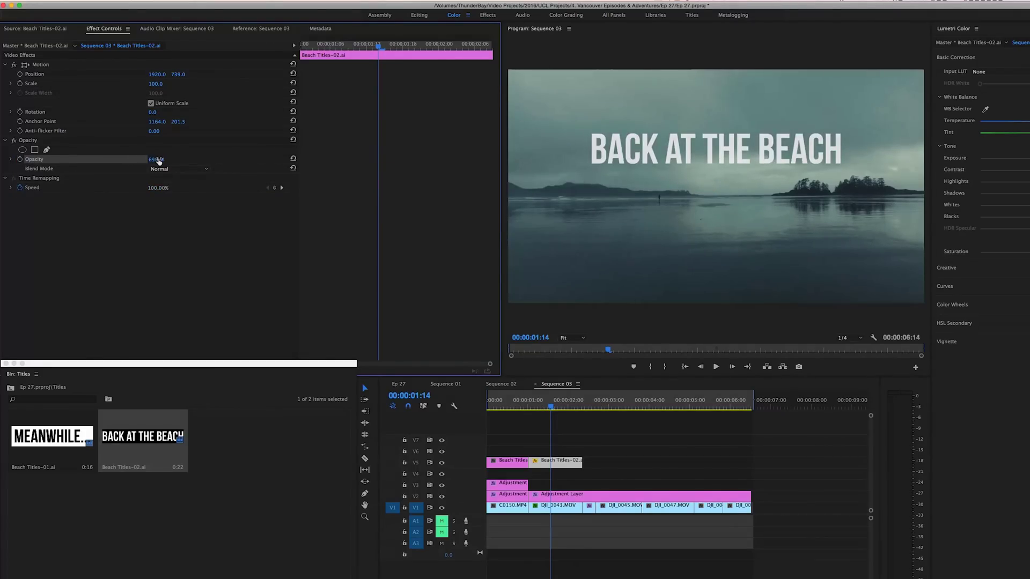
left_click(179, 169)
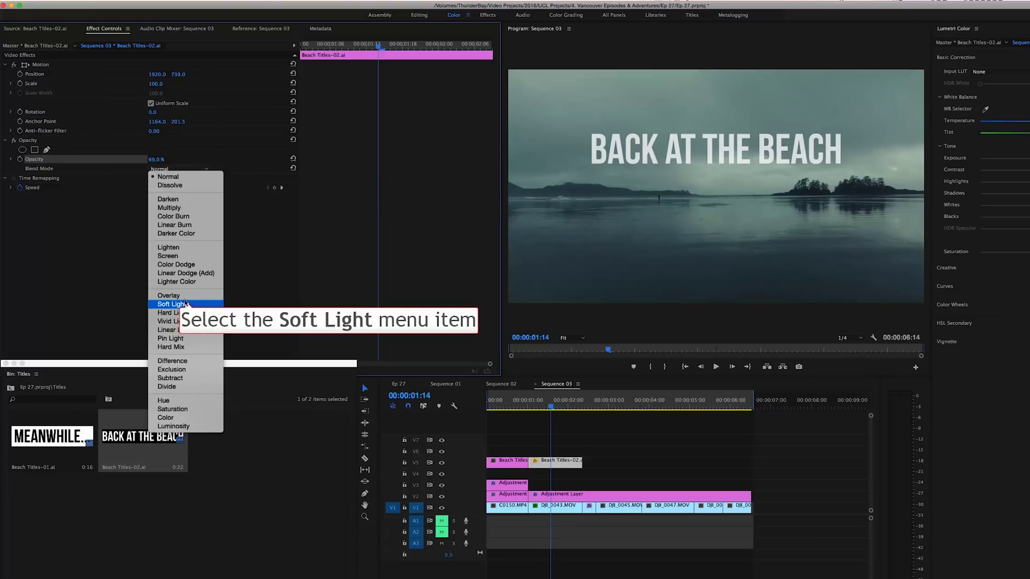
left_click(185, 304)
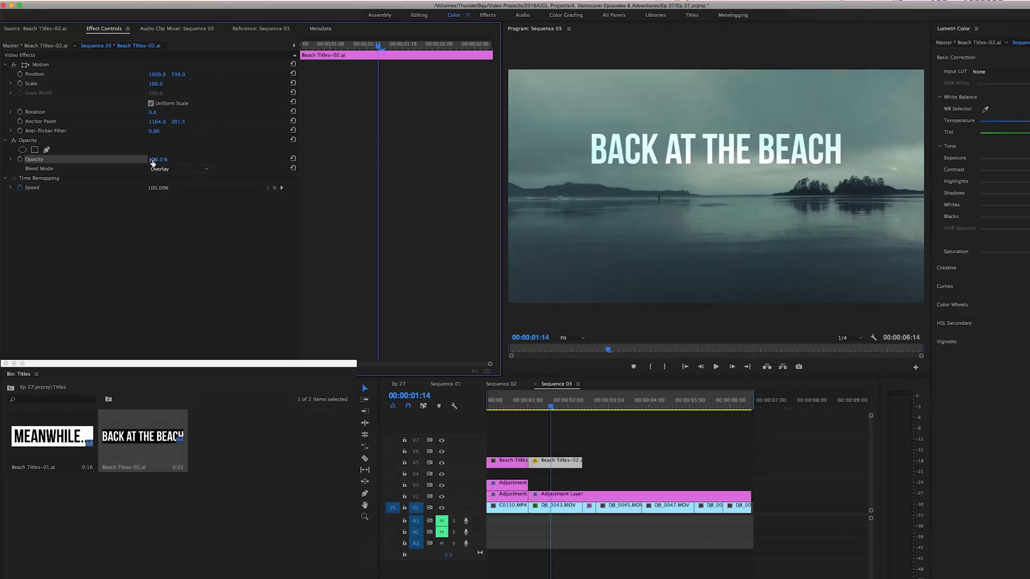
left_click_drag(168, 161, 150, 164)
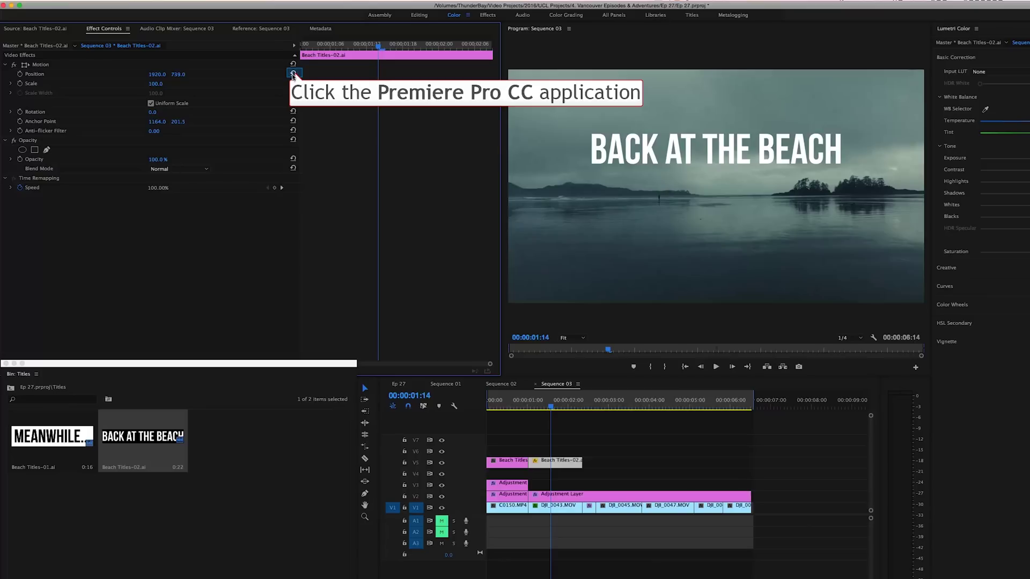
left_click(293, 73)
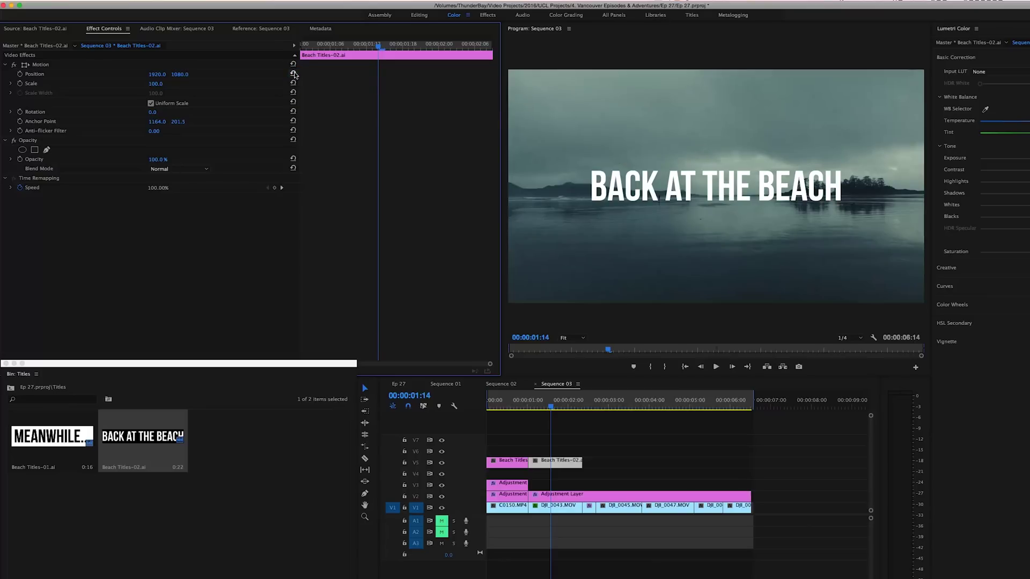